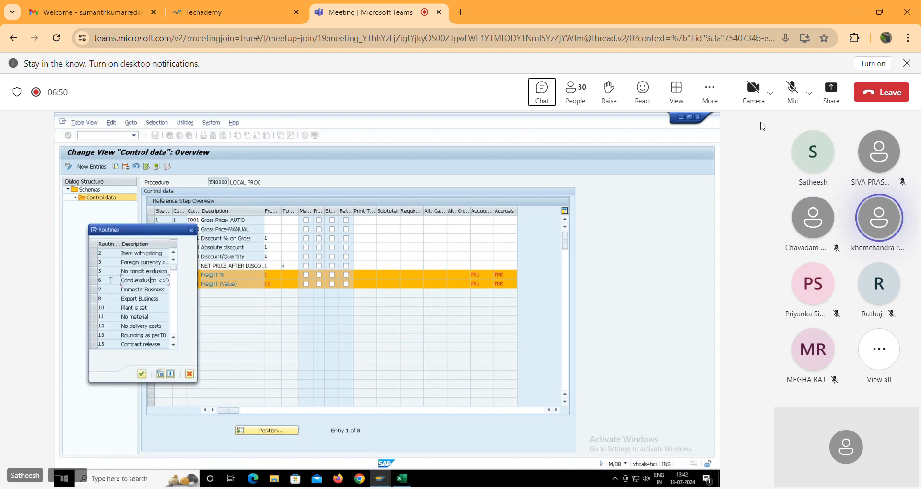
# Step: Agree to the meeting's audio and video notice, unmute the microphone to speak, and mute it again
pyautogui.click(795, 98)
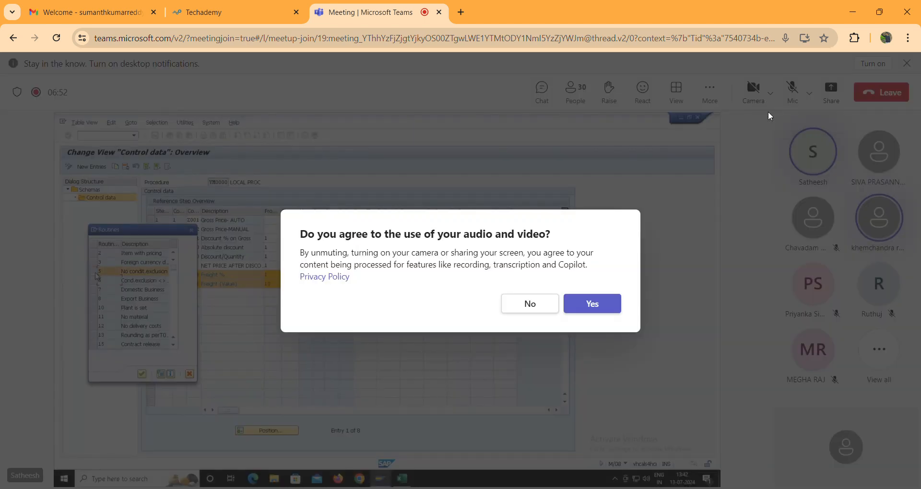
pyautogui.click(604, 305)
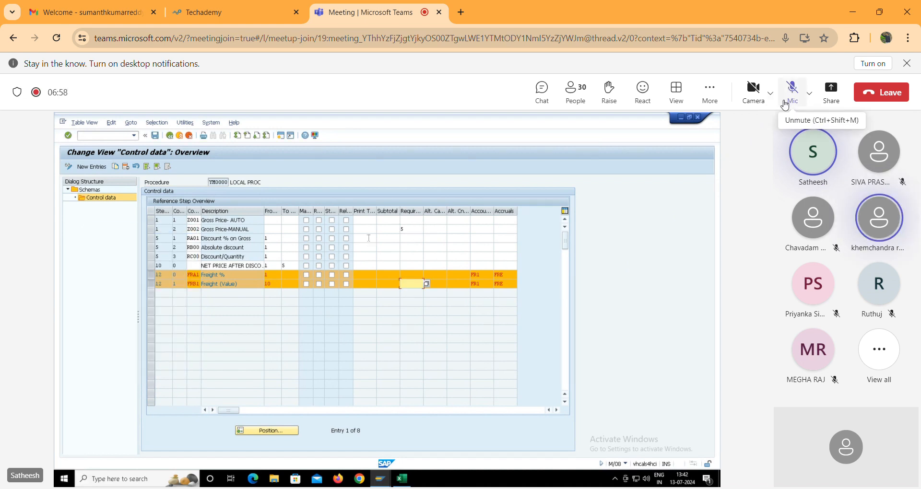
pyautogui.hotkey('ctrl', 'shift', 'm')
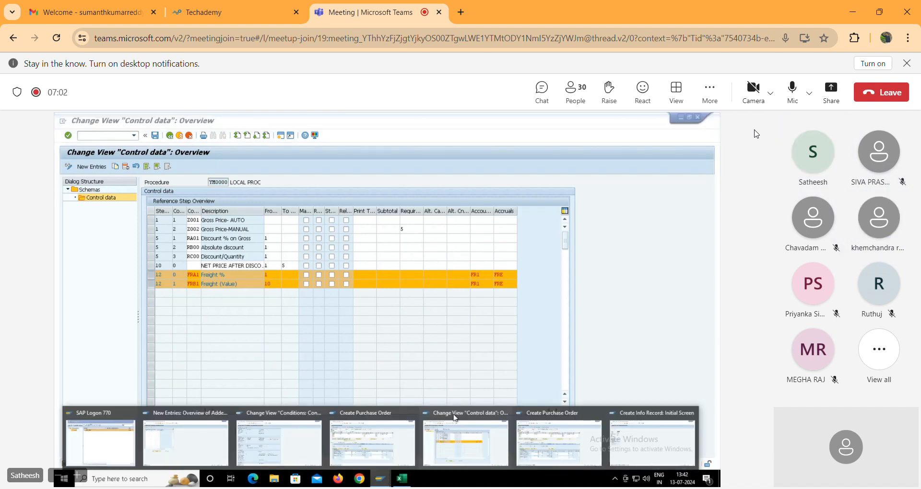
pyautogui.click(792, 91)
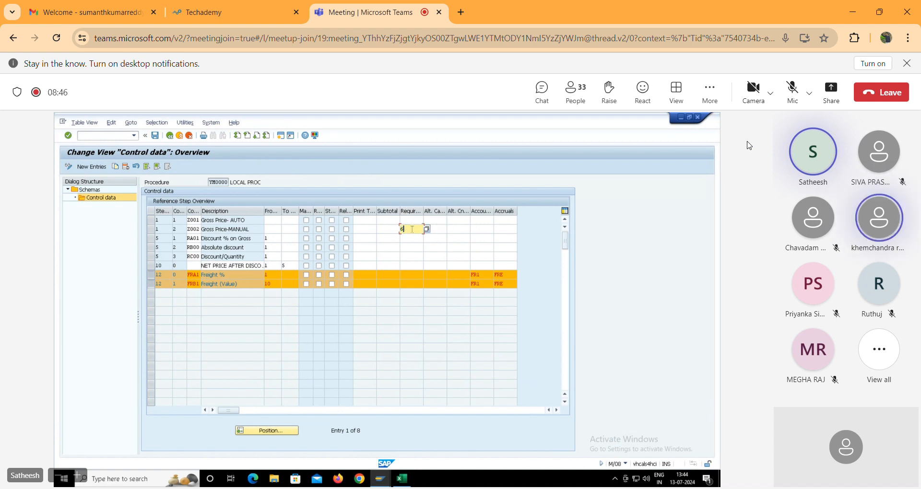
# Step: Switch from the pricing procedure's control data to the second Create Purchase Order window in SAP
pyautogui.click(380, 478)
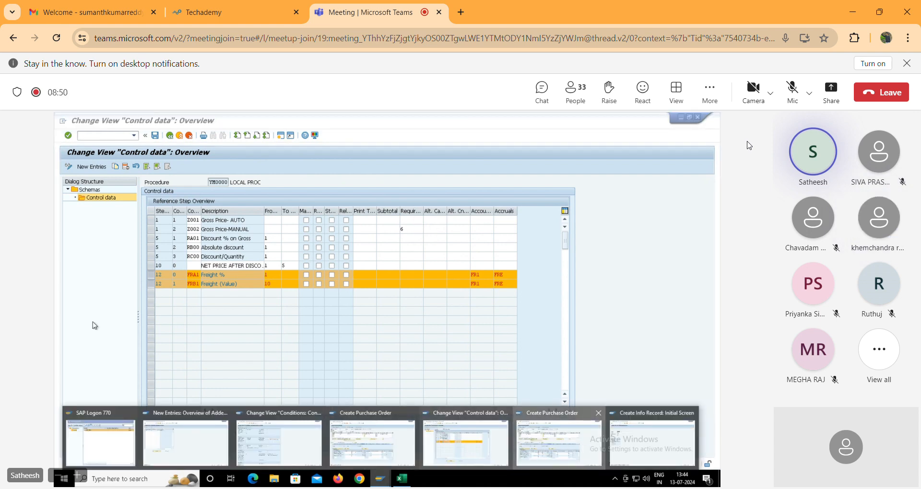
pyautogui.click(532, 418)
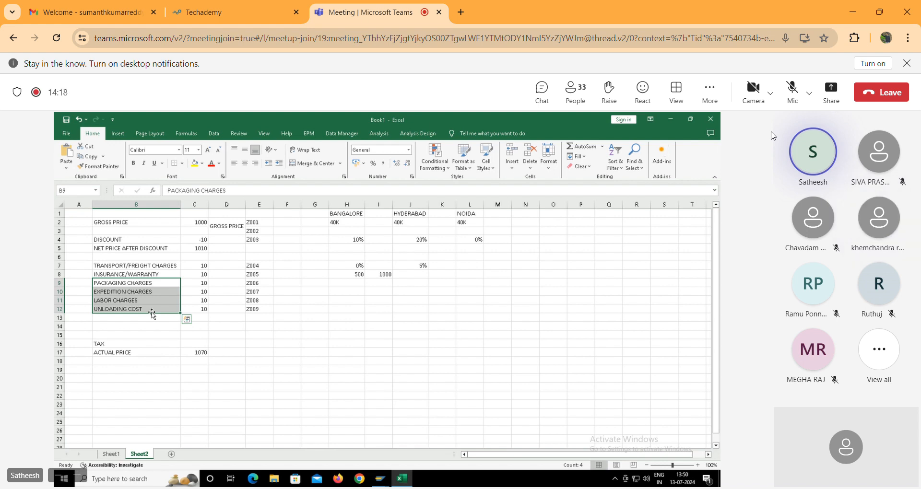
# Step: Select the LABOR CHARGES cell among the additional charges in the Excel price breakdown
pyautogui.click(132, 301)
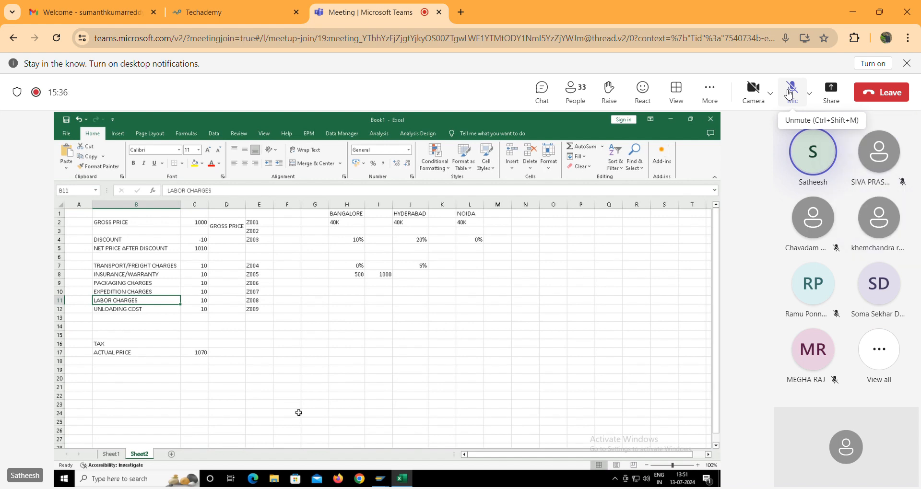
# Step: Unmute the meeting microphone whenever speaking during the charges and condition class discussion, and mute it after each turn
pyautogui.click(788, 92)
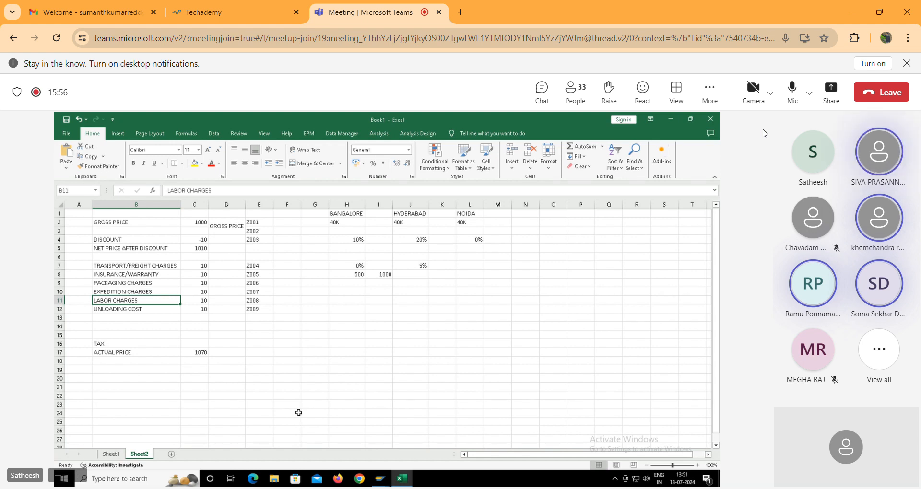
pyautogui.click(793, 99)
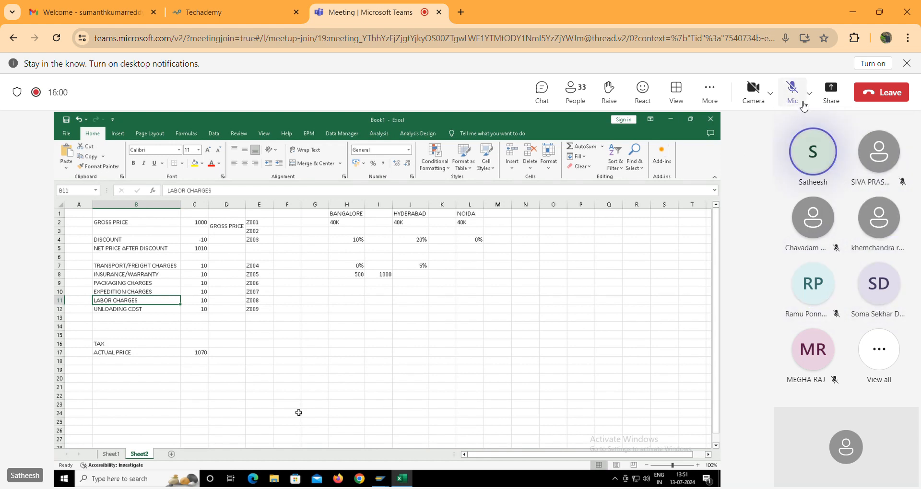
pyautogui.click(794, 97)
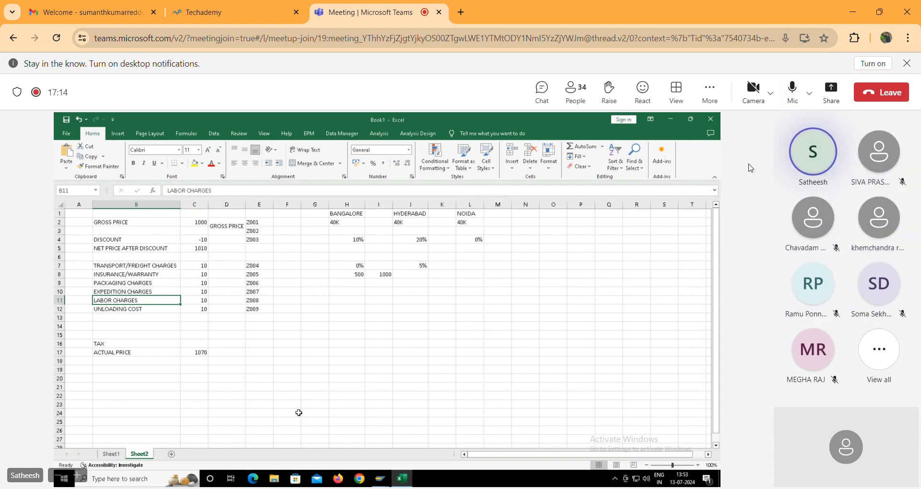
pyautogui.click(799, 96)
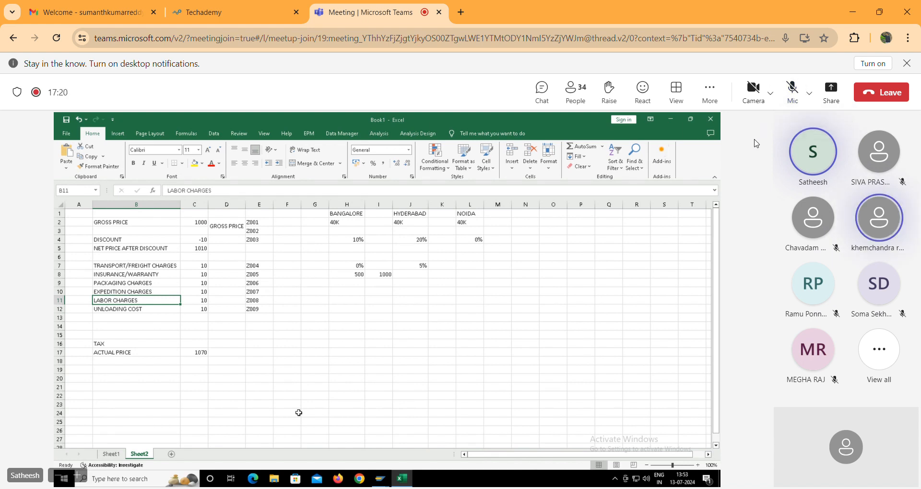
pyautogui.click(792, 105)
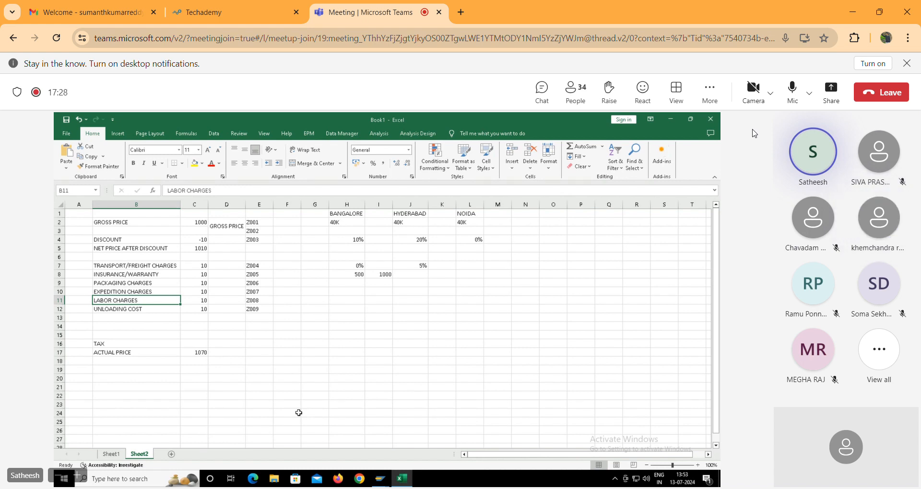
pyautogui.click(791, 92)
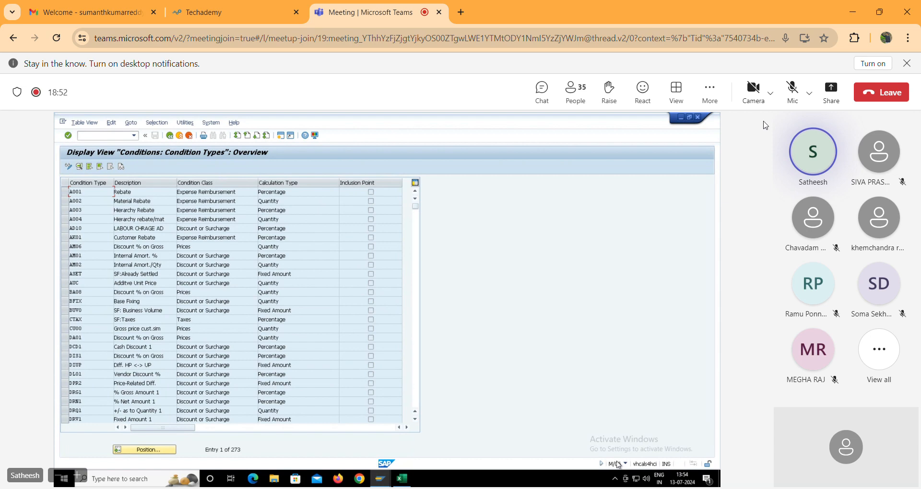
pyautogui.click(792, 87)
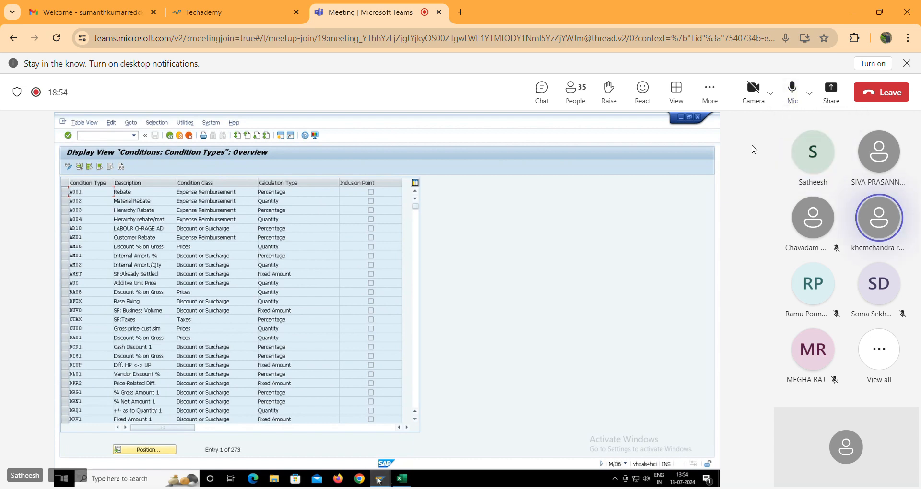
pyautogui.click(792, 89)
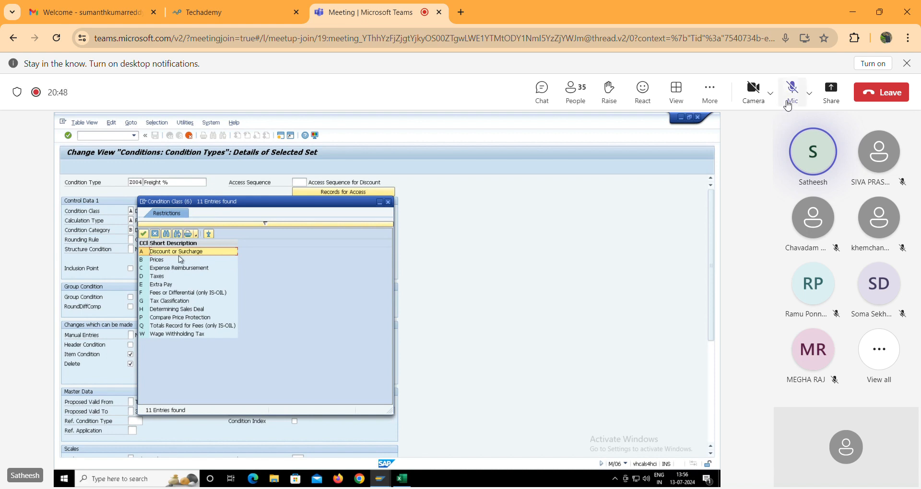
pyautogui.click(789, 96)
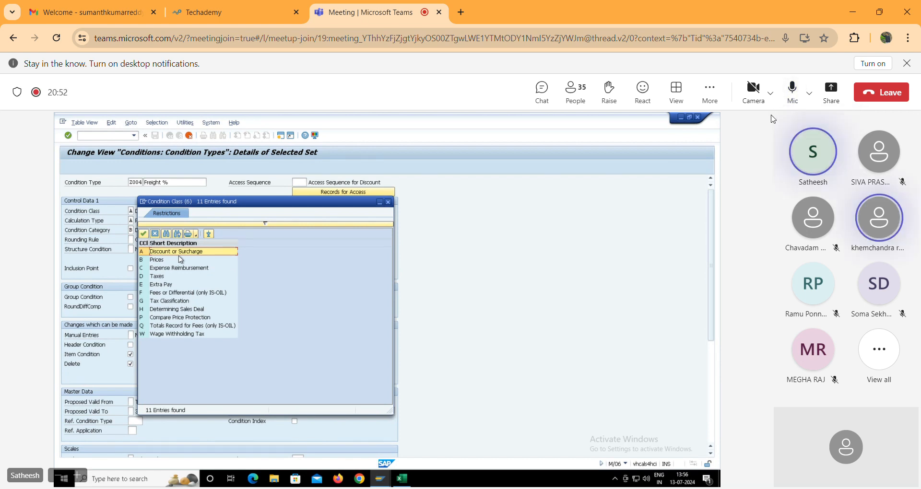
pyautogui.click(792, 93)
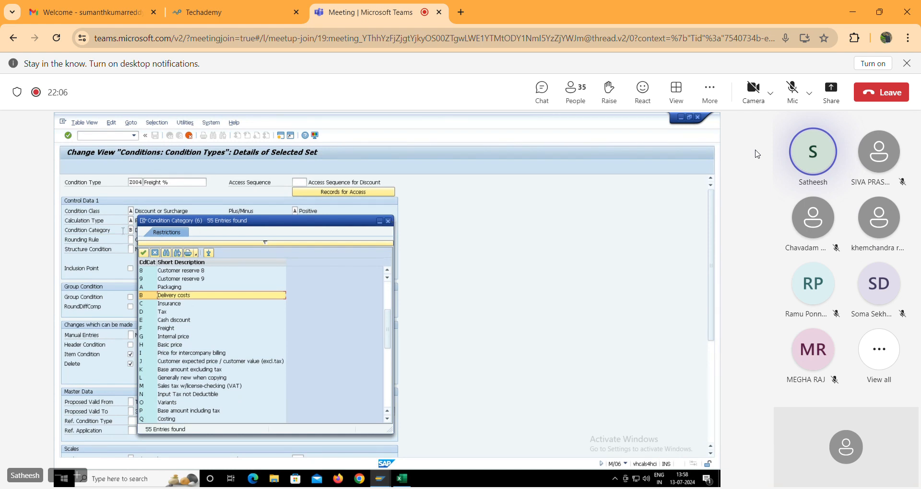
# Step: Close the Condition Category value list without choosing another entry for condition type Z004
pyautogui.click(388, 222)
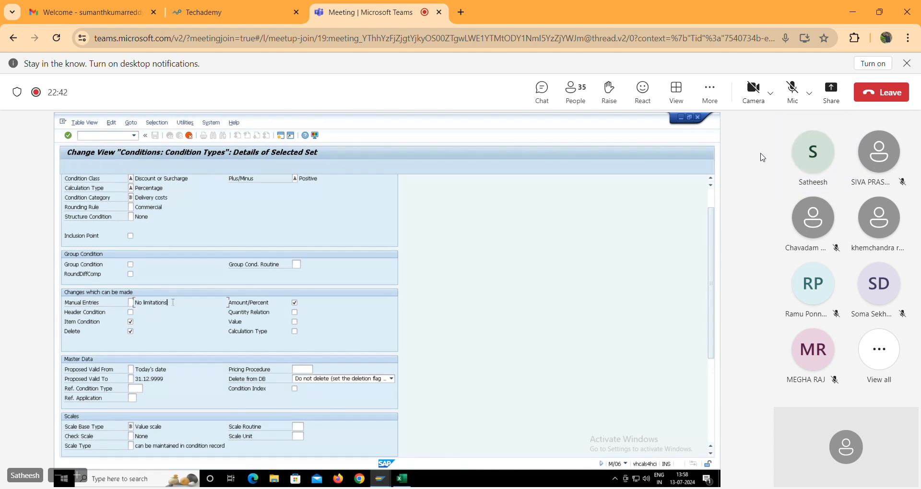
# Step: Unmute the meeting microphone to speak about the manual entry, header and item condition settings, muting it after each turn
pyautogui.click(793, 97)
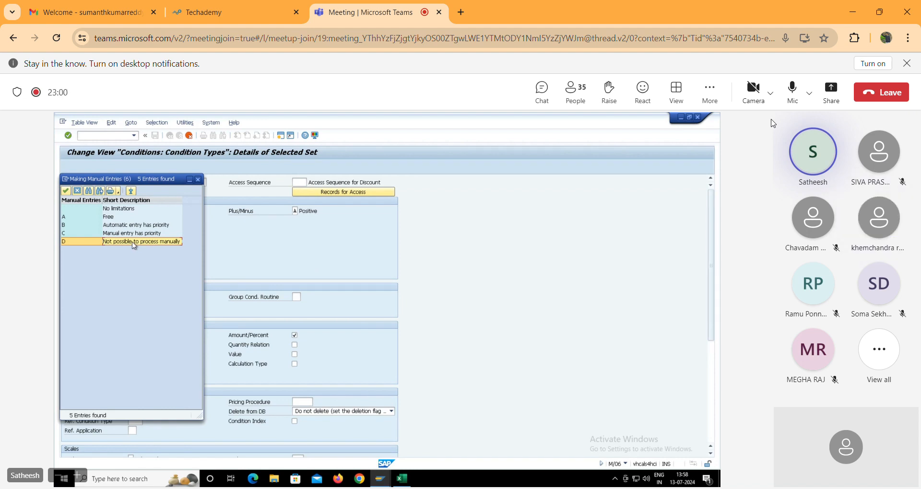
pyautogui.click(793, 89)
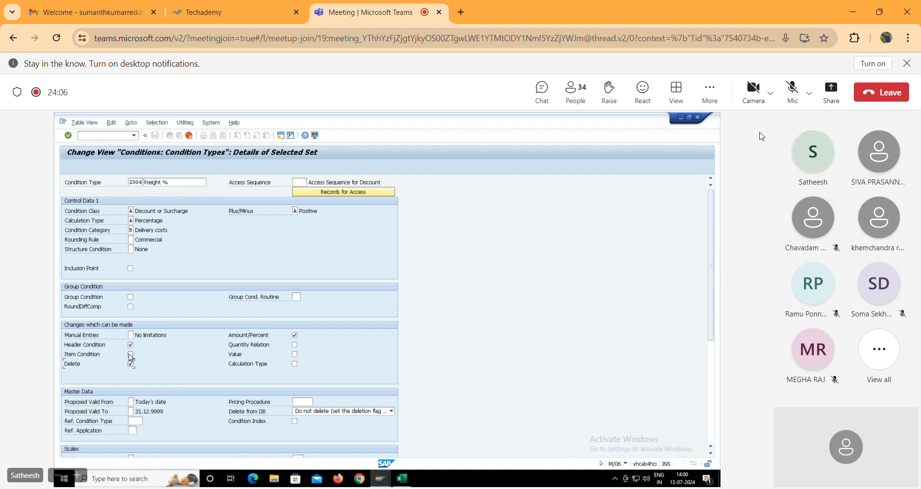
pyautogui.click(792, 94)
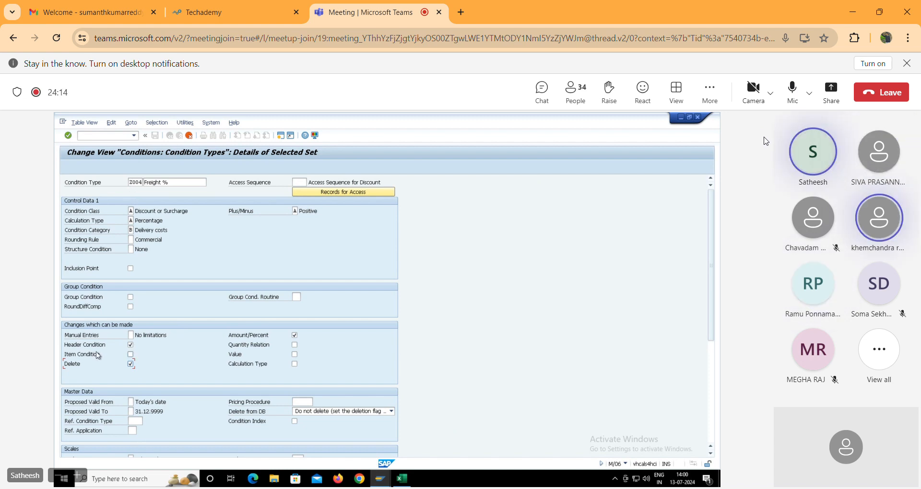
pyautogui.click(791, 100)
pyautogui.click(795, 95)
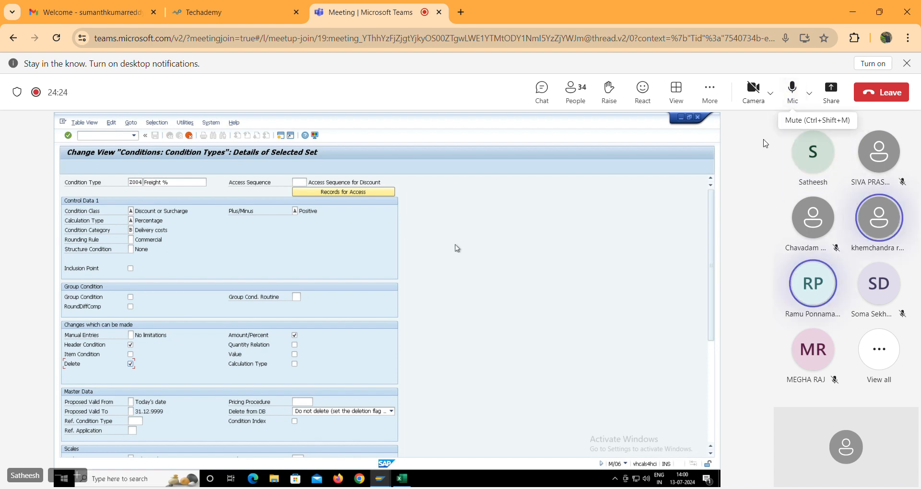
pyautogui.click(794, 95)
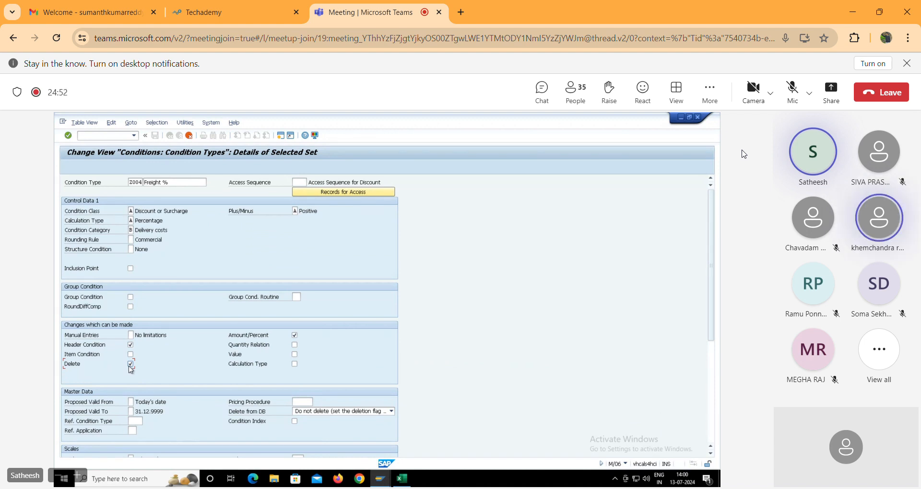
pyautogui.click(801, 96)
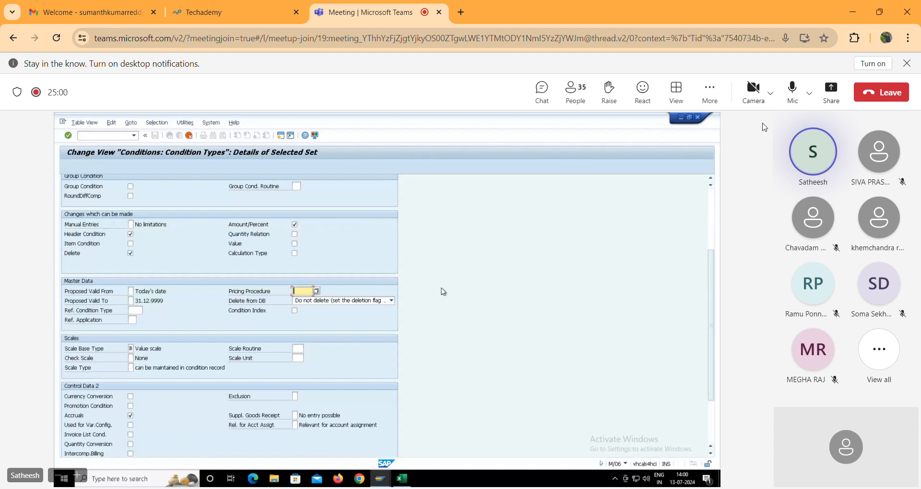
pyautogui.click(792, 92)
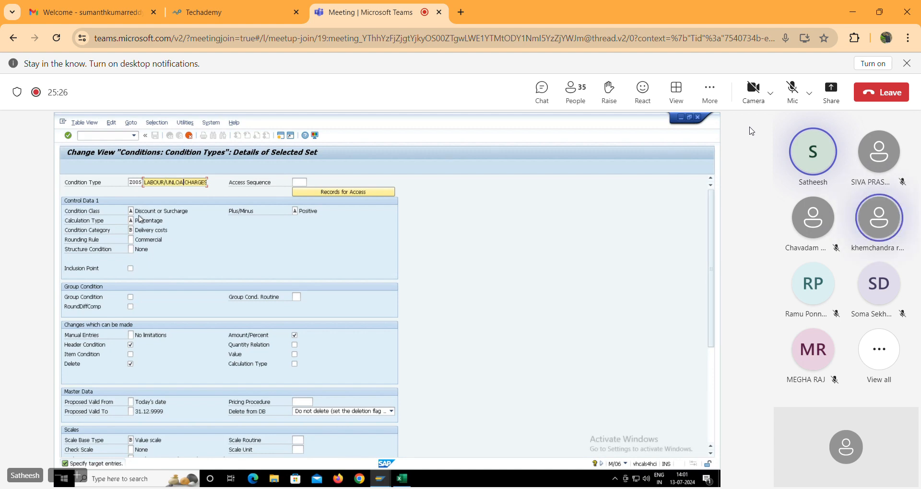
# Step: Shorten the description of condition type Z005 to LABOUR/UNLD CHARGE
pyautogui.press('Delete')
pyautogui.press('Delete')
pyautogui.press('Delete')
pyautogui.press('Delete')
pyautogui.press('Delete')
pyautogui.press('Delete')
pyautogui.press('Delete')
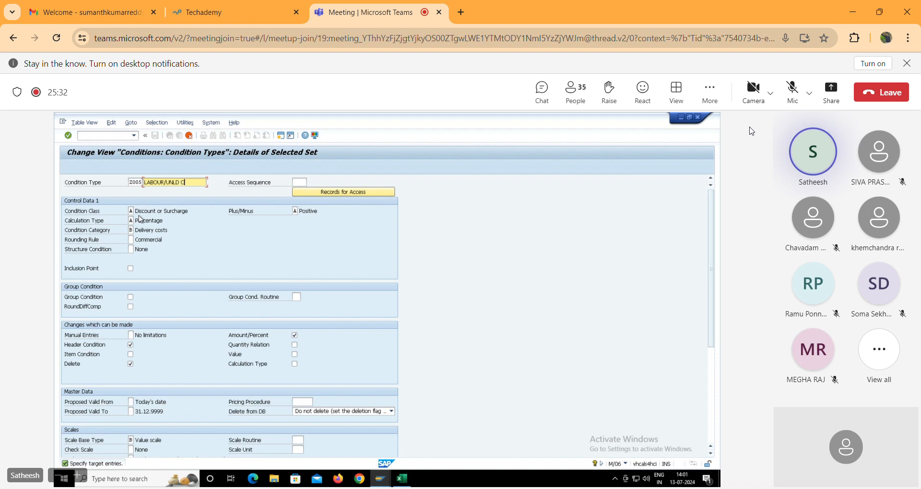
pyautogui.write('GES')
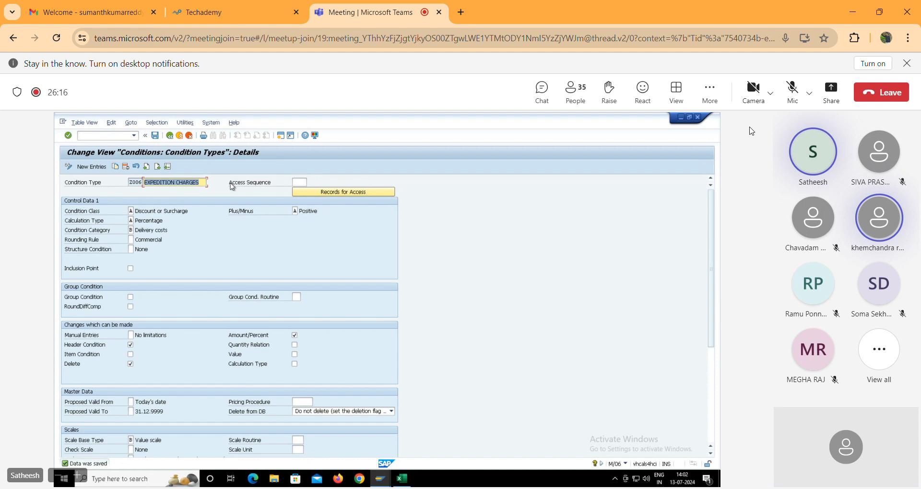
# Step: Unmute the meeting microphone to speak about the new condition types and procedure rows, and mute it after each turn
pyautogui.click(792, 90)
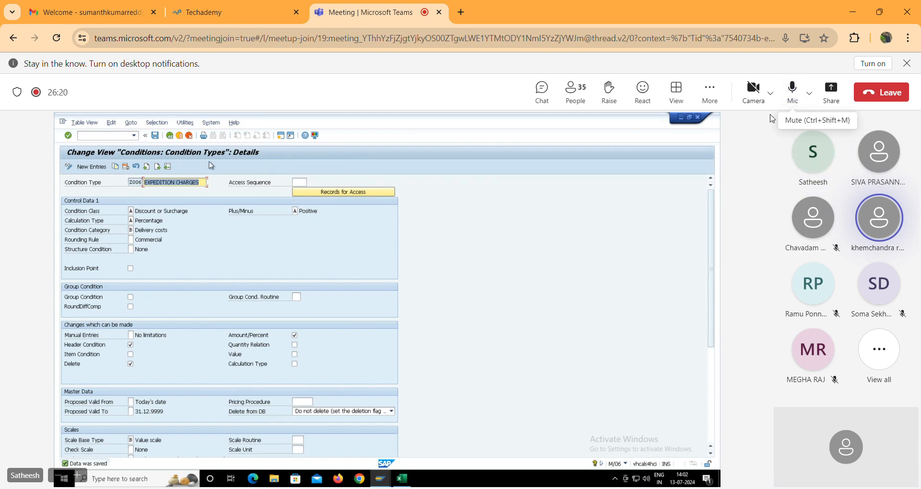
pyautogui.click(792, 94)
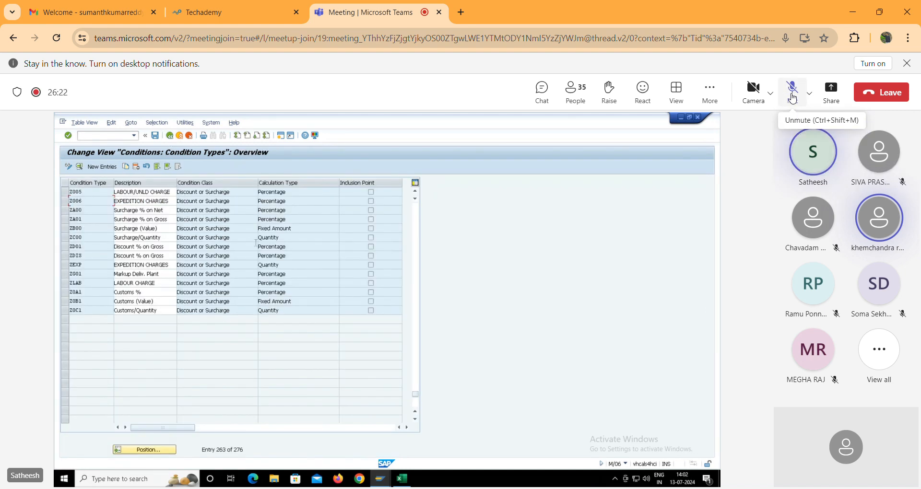
pyautogui.click(792, 95)
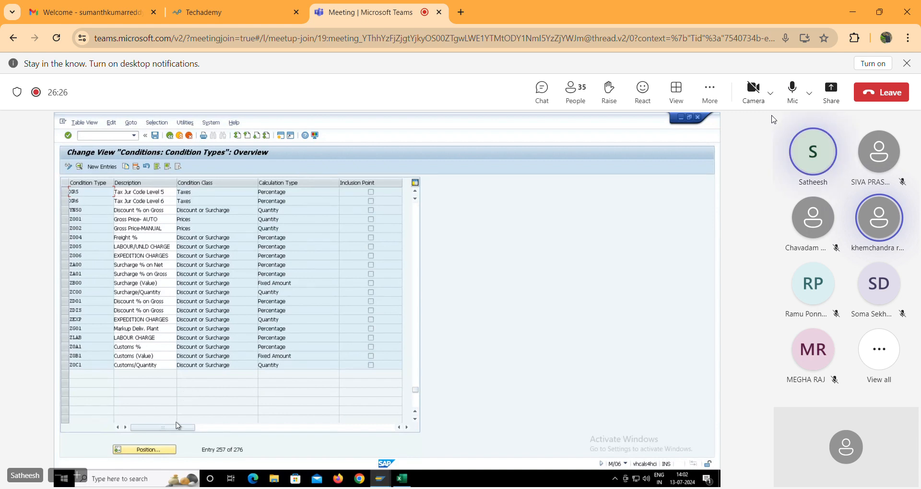
pyautogui.click(792, 90)
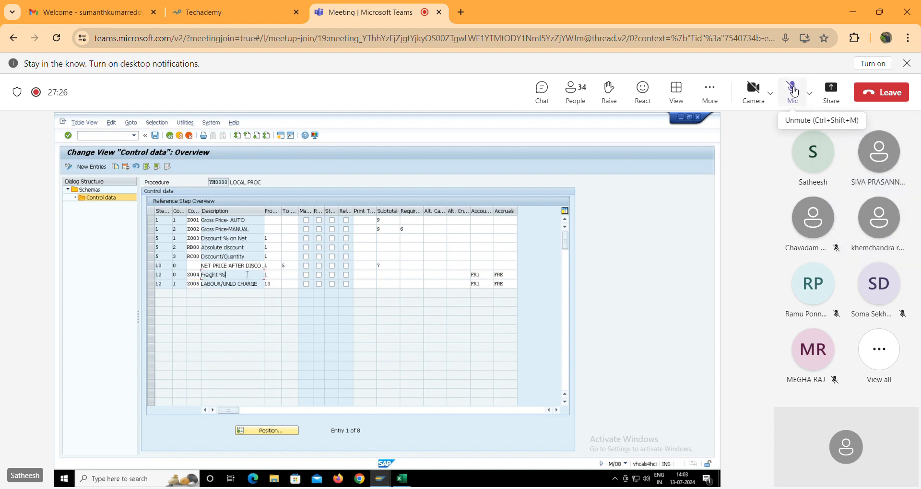
pyautogui.click(792, 90)
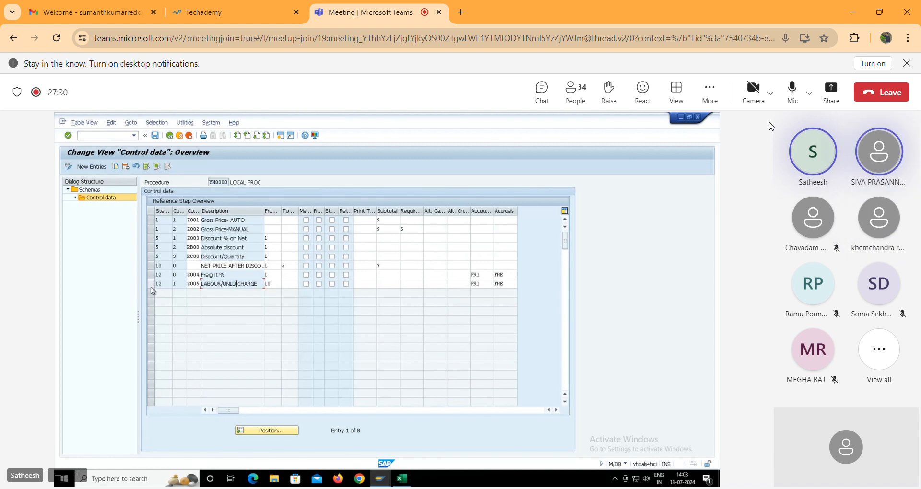
pyautogui.click(792, 90)
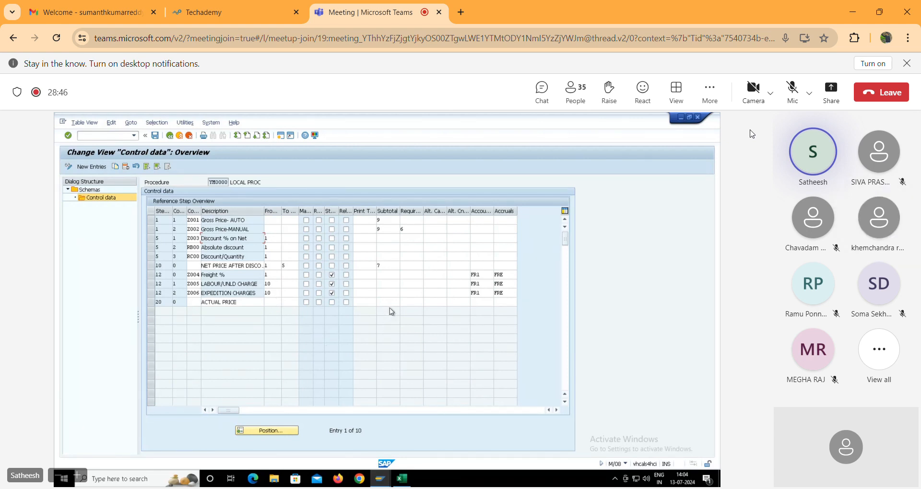
# Step: Give the ACTUAL PRICE row subtotal S and calculate it from step 10 to step 12
pyautogui.write('S')
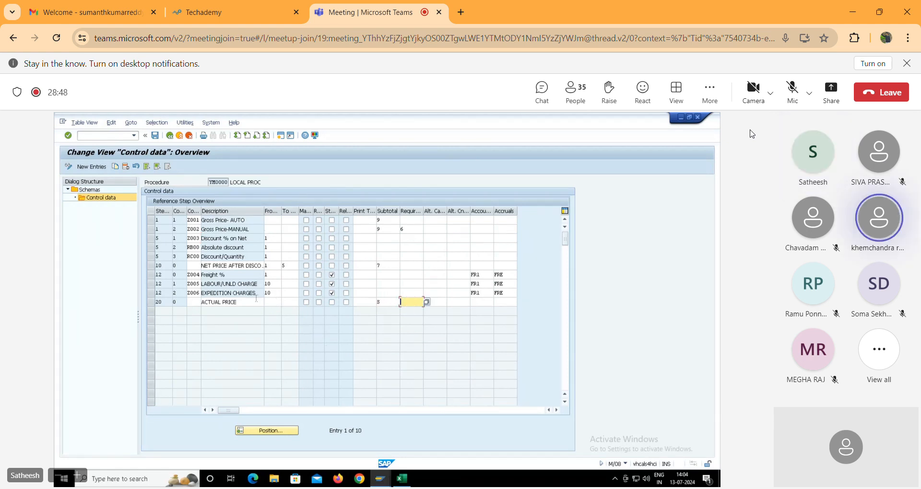
pyautogui.click(272, 303)
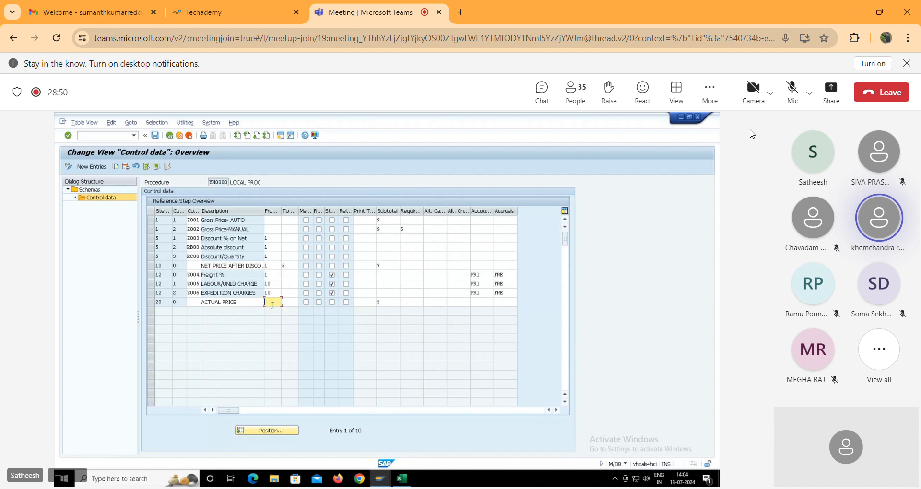
pyautogui.write('5')
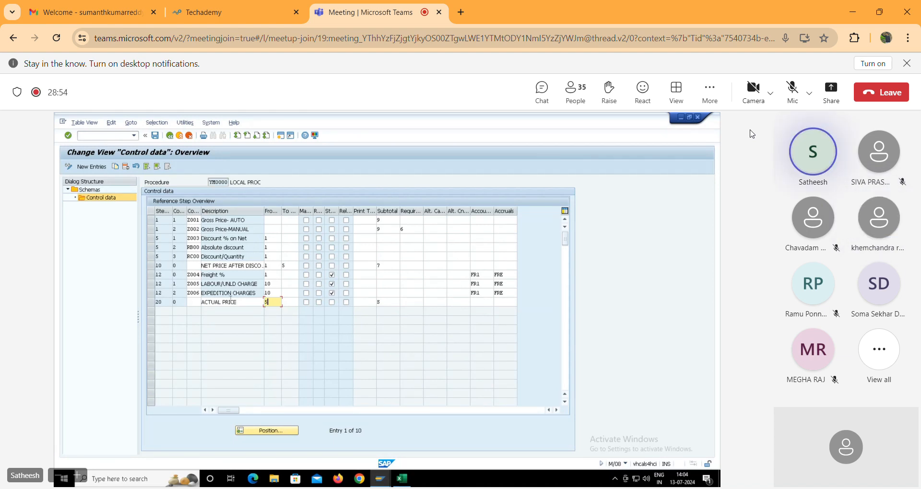
pyautogui.press('BackSpace')
pyautogui.write('10')
pyautogui.press('Tab')
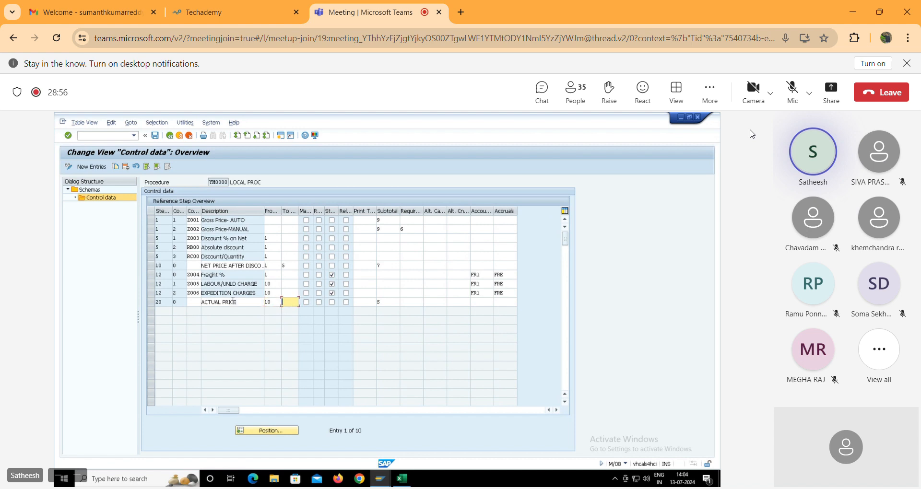
pyautogui.click(167, 267)
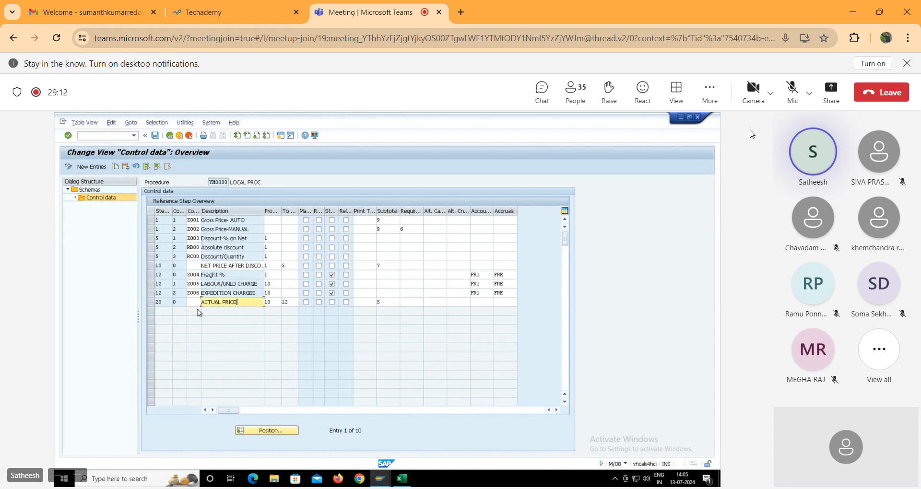
# Step: Unmute the meeting microphone to speak about the procedure rows and the purchase order's freight condition, muting it after each turn
pyautogui.click(788, 101)
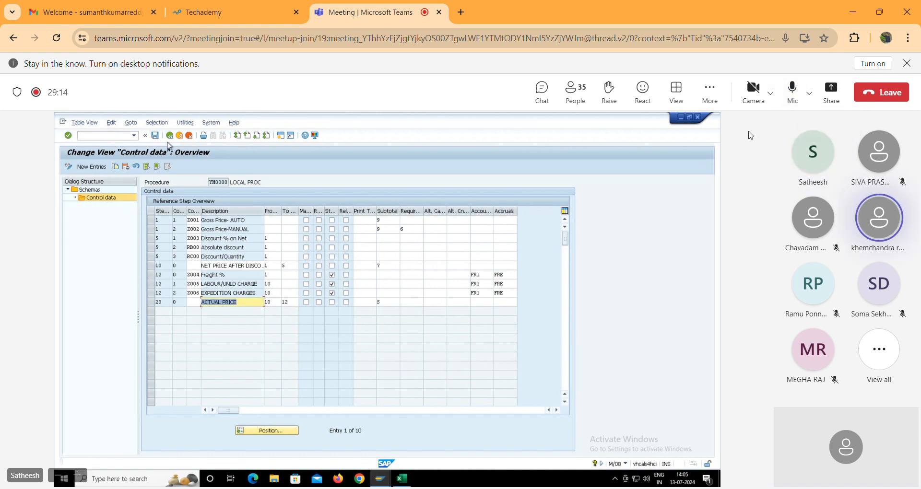
pyautogui.click(794, 97)
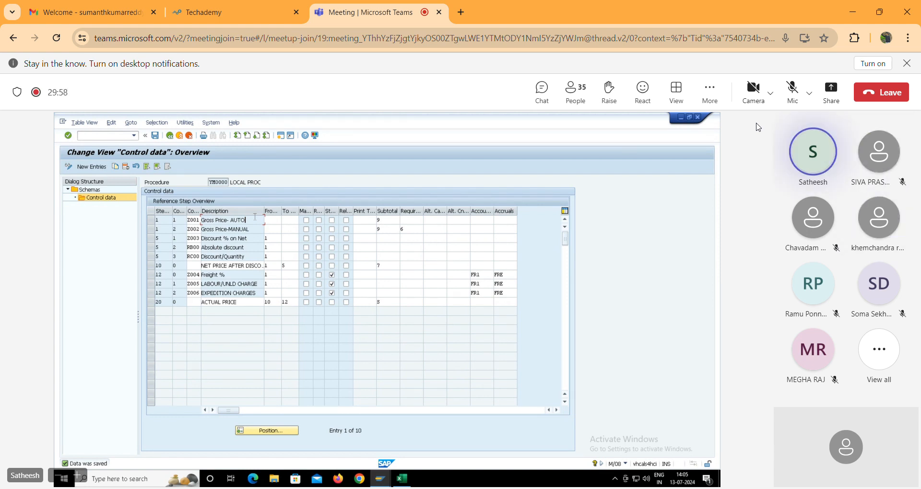
pyautogui.click(792, 88)
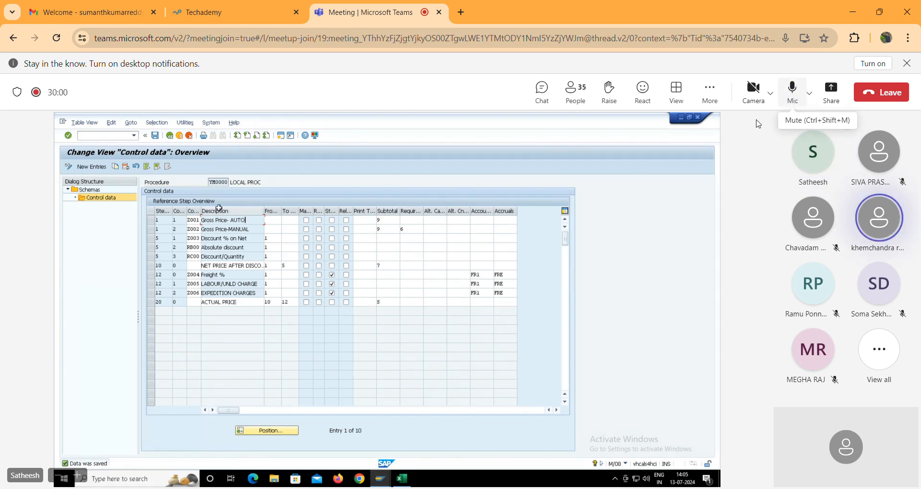
pyautogui.click(792, 91)
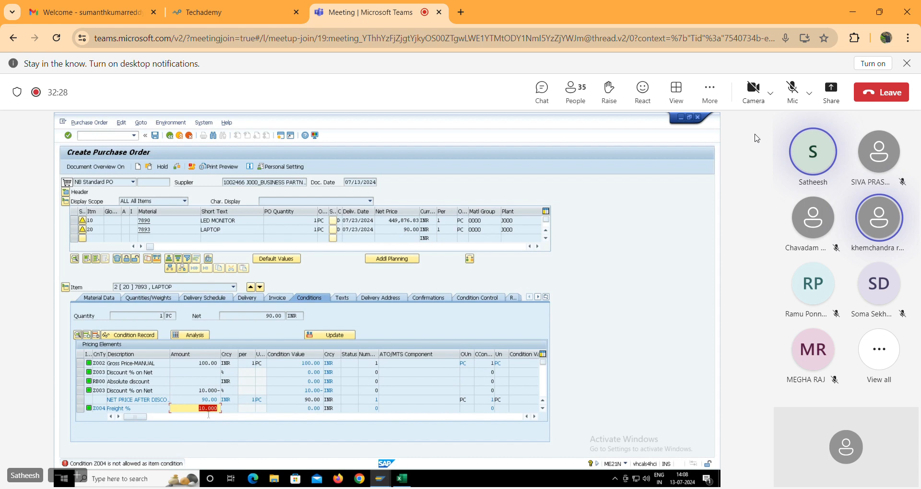
pyautogui.click(793, 91)
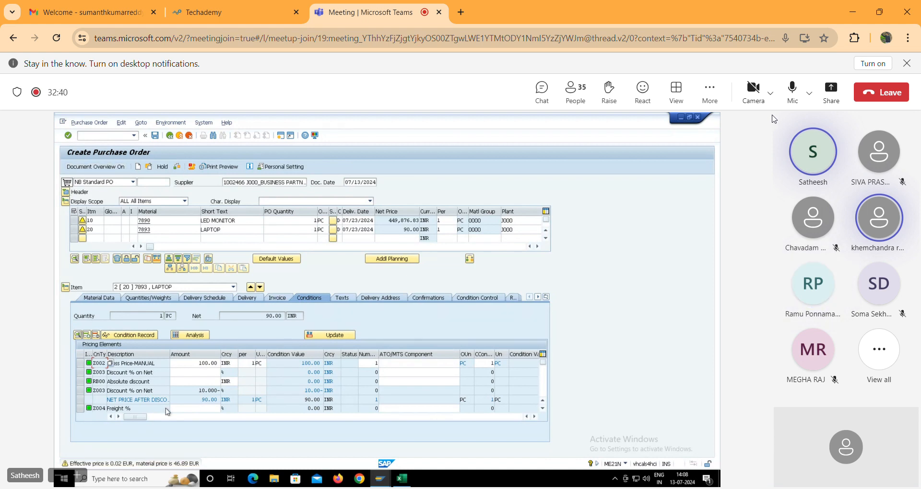
pyautogui.click(797, 94)
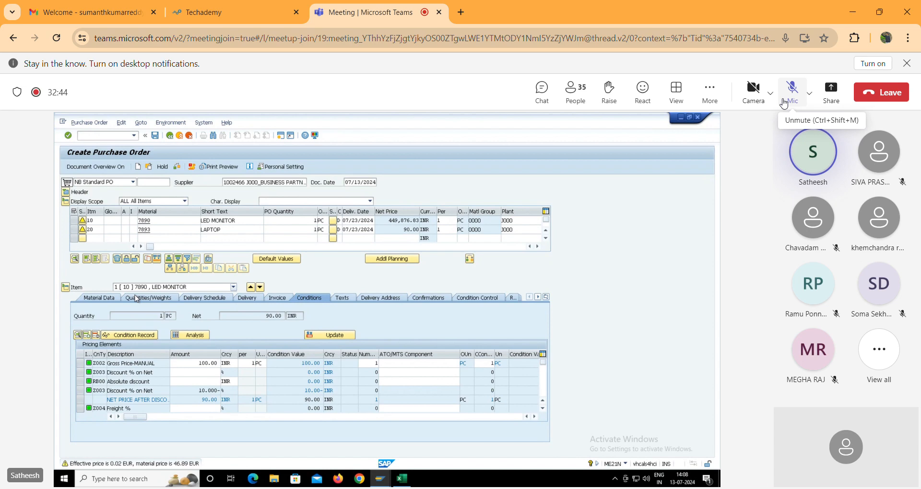
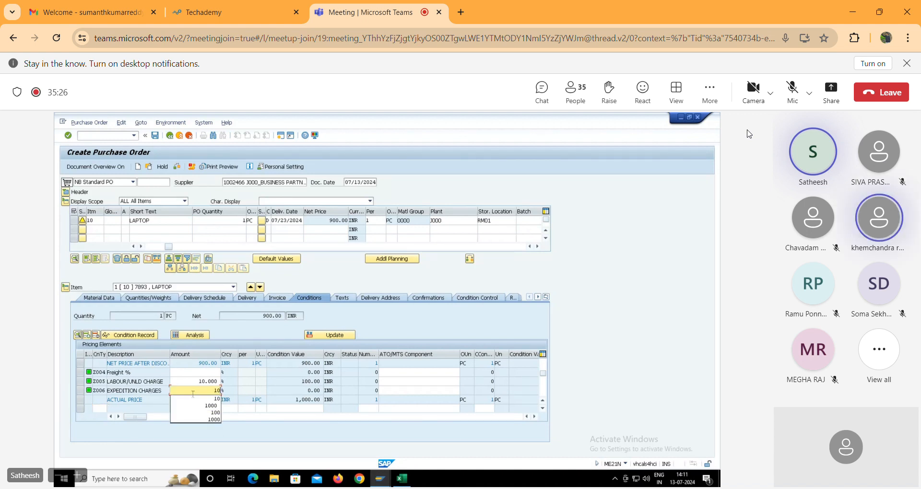
# Step: Enter 10 as the EXPEDITION CHARGES amount in the laptop item's conditions
pyautogui.click(193, 399)
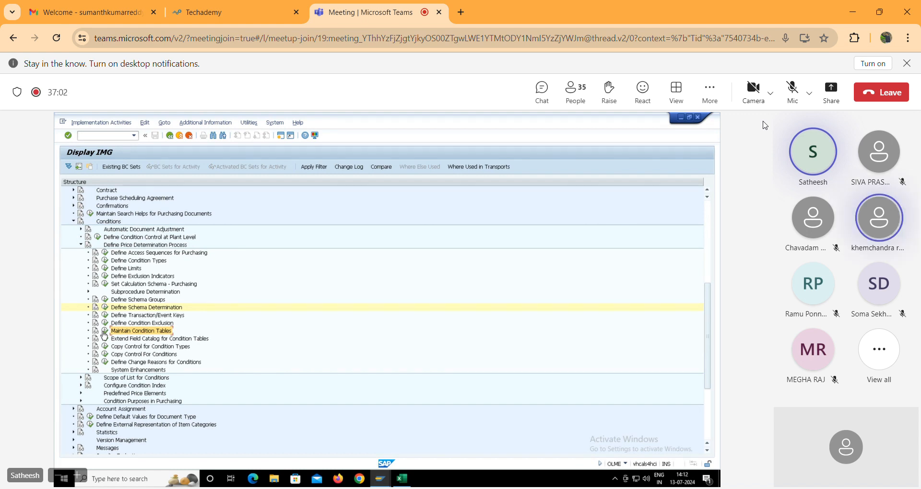
# Step: Unmute the meeting microphone to speak about maintaining condition tables, and mute it again
pyautogui.hotkey('ctrl', 'shift', 'm')
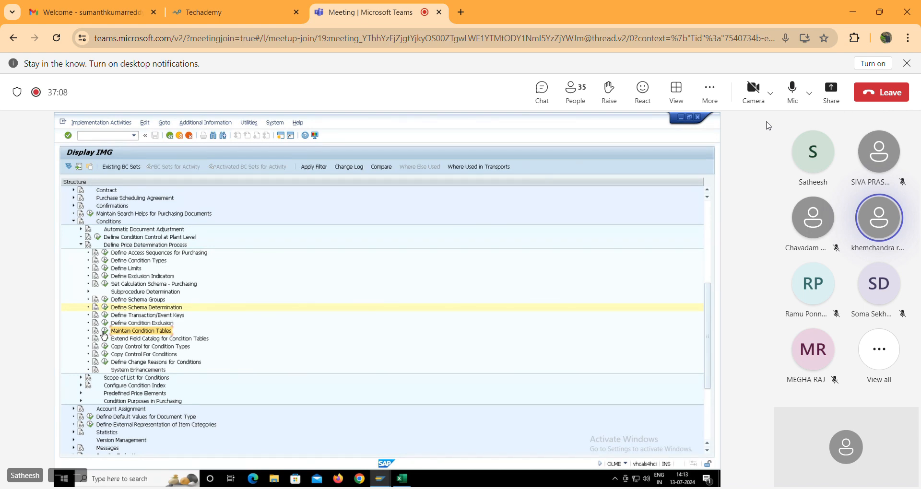
pyautogui.click(789, 96)
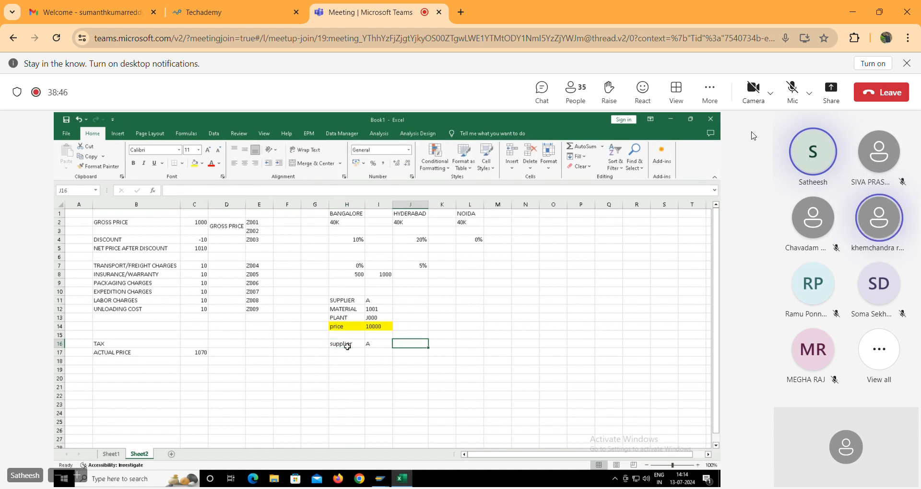
# Step: Enter UPFRONT DISCOUNT OF 5% in cell J16 beside supplier A in the Excel workbook's Sheet2
pyautogui.write('RONT DIS')
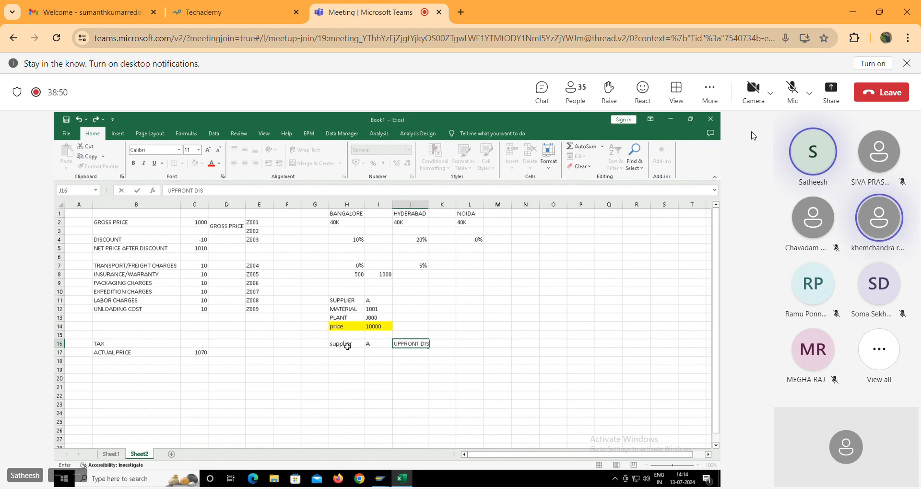
pyautogui.write('COUNT OF 5%')
pyautogui.click(348, 351)
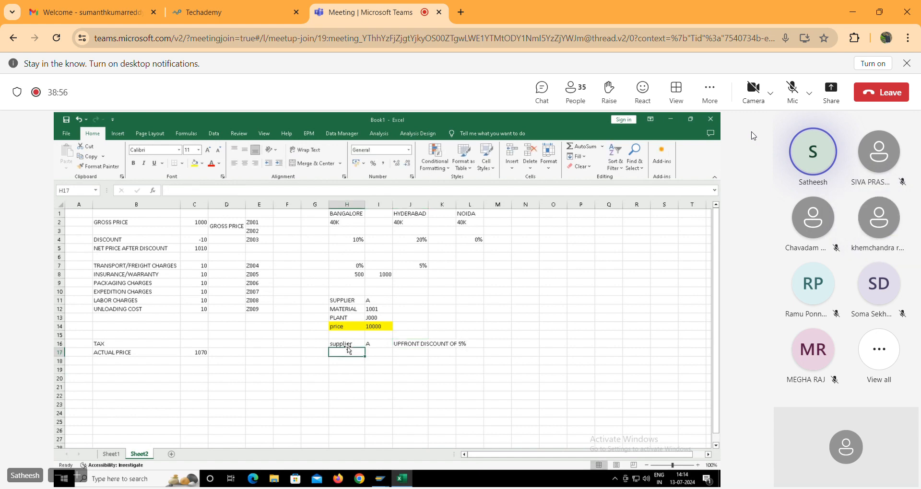
# Step: Capitalise the label in cell H16 so that it reads Supplier
pyautogui.click(333, 344)
pyautogui.doubleClick(333, 343)
pyautogui.press('BackSpace')
pyautogui.write('S')
pyautogui.press('Tab')
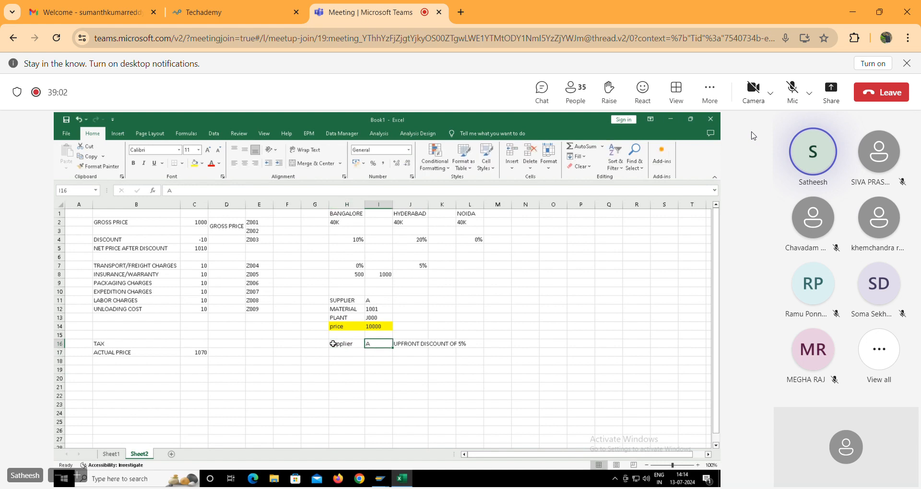
pyautogui.click(417, 342)
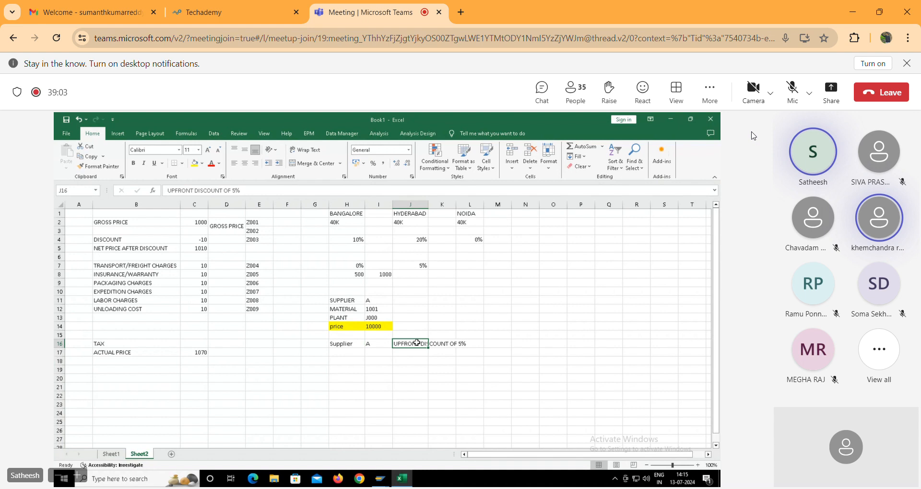
pyautogui.click(347, 359)
pyautogui.click(339, 310)
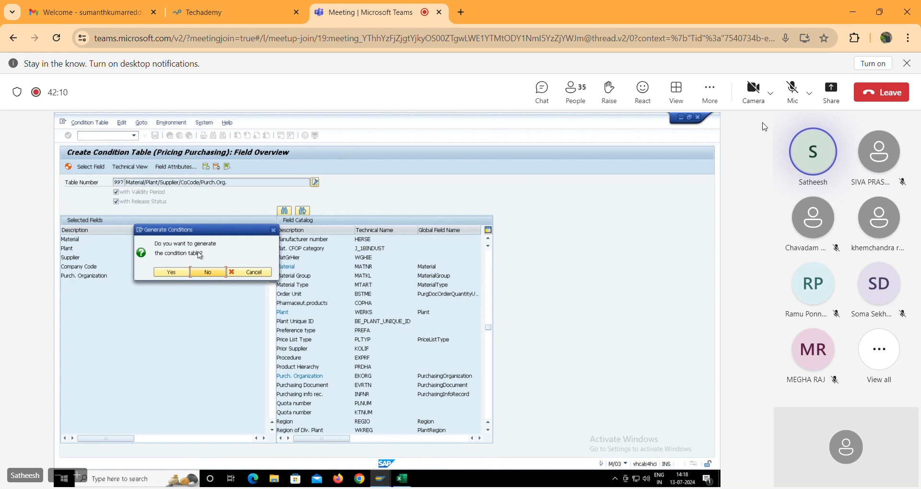
# Step: Confirm the generation of condition table 997 for Material/Plant/Supplier/CoCode/Purch.Org
pyautogui.click(172, 273)
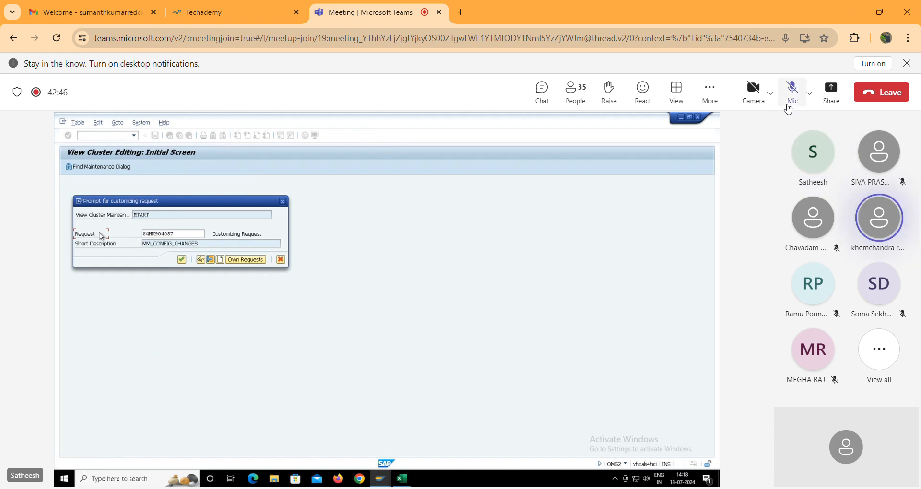
# Step: Unmute the meeting microphone to speak about the transport requests and condition table numbers, and mute it after each turn
pyautogui.click(792, 87)
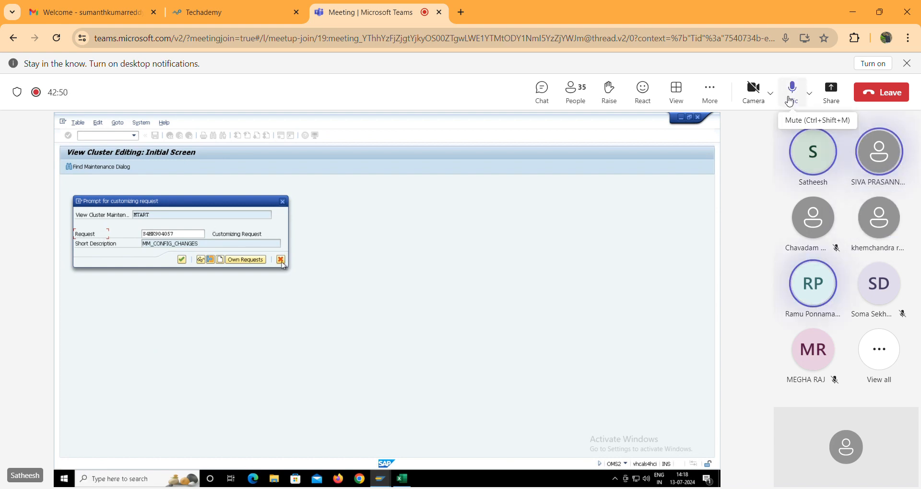
pyautogui.click(805, 90)
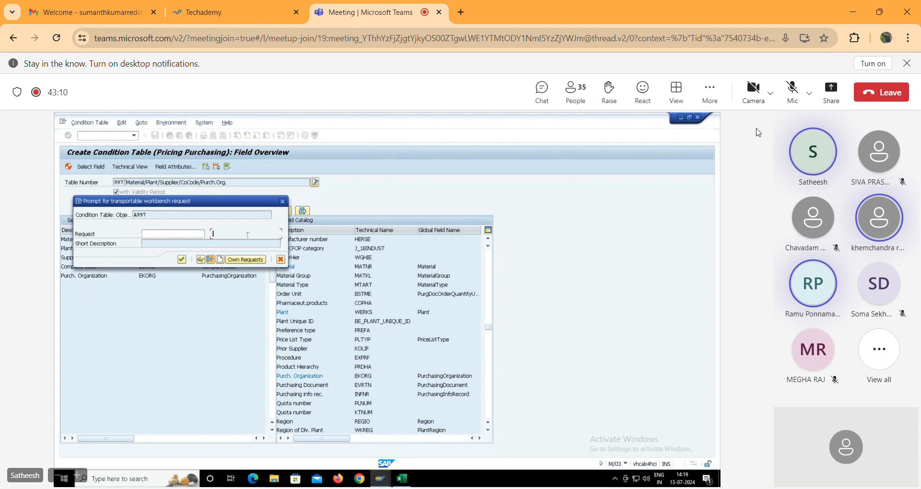
pyautogui.click(791, 96)
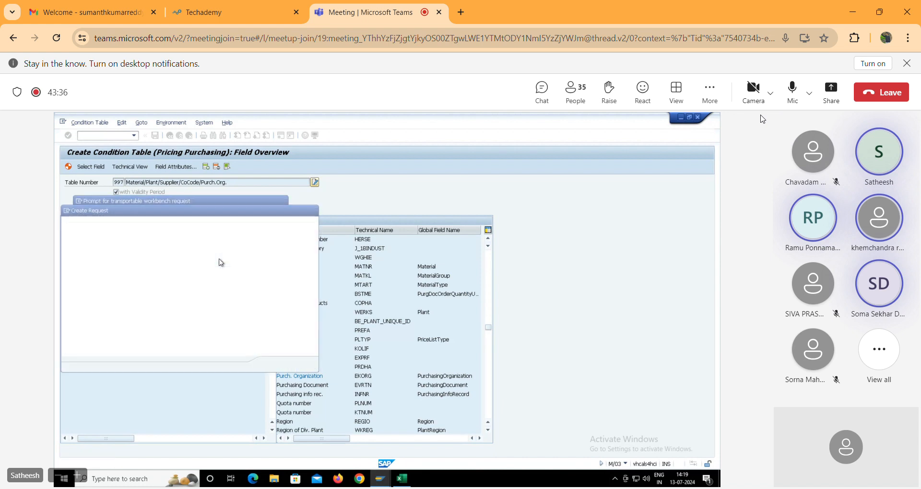
pyautogui.hotkey('ctrl', 'shift', 'm')
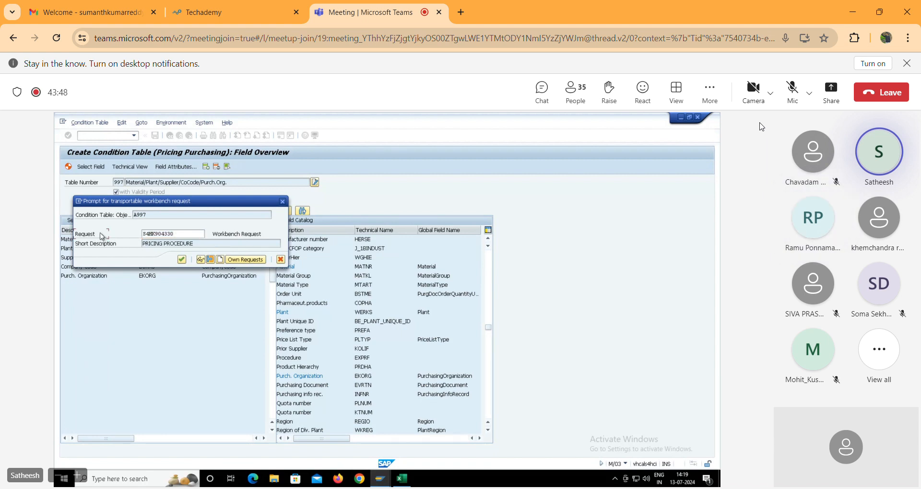
pyautogui.click(792, 89)
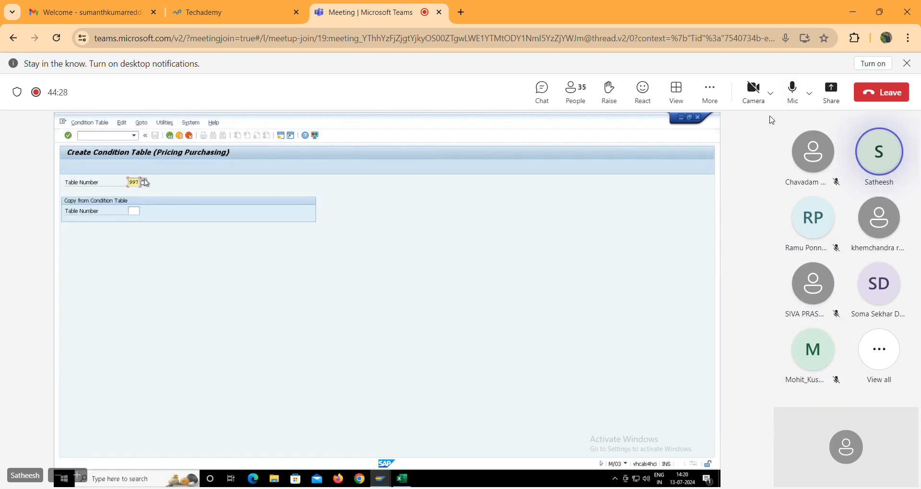
pyautogui.click(792, 89)
pyautogui.click(794, 96)
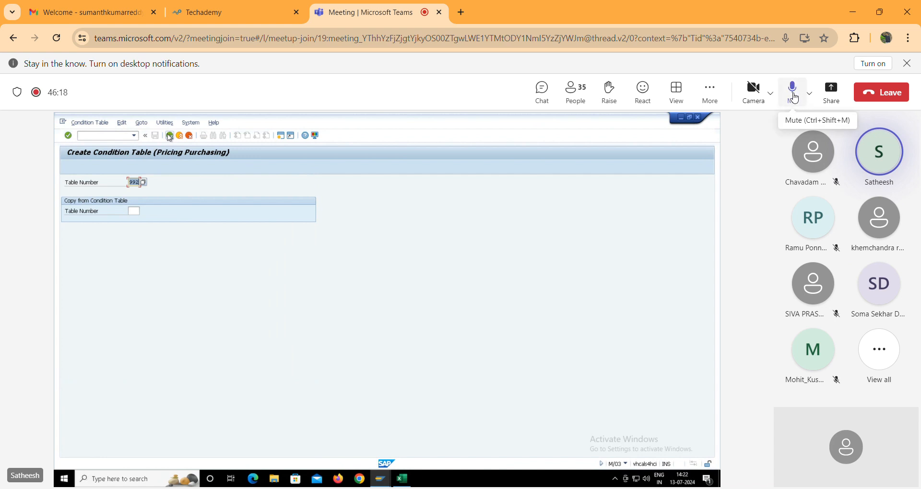
pyautogui.click(793, 96)
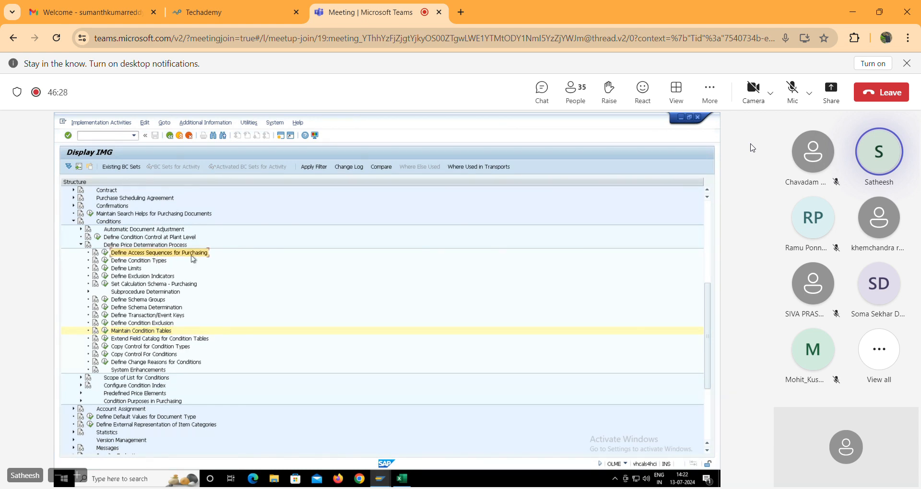
# Step: Switch the meeting microphone on and off to take turns speaking about the access sequence, its workbench request and condition type Z006
pyautogui.click(794, 95)
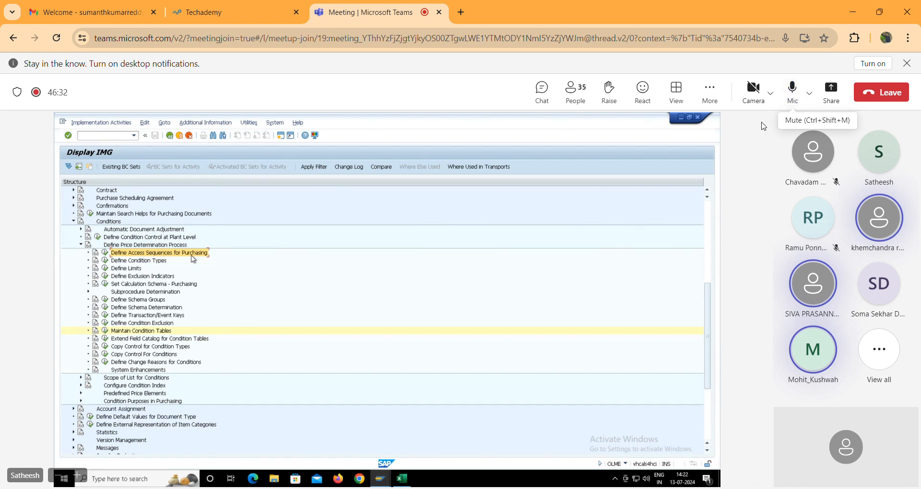
pyautogui.click(794, 106)
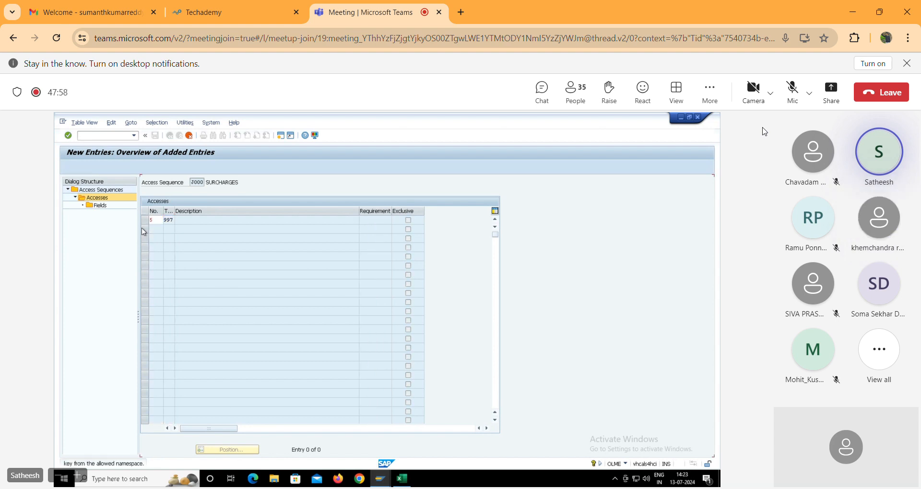
pyautogui.click(792, 87)
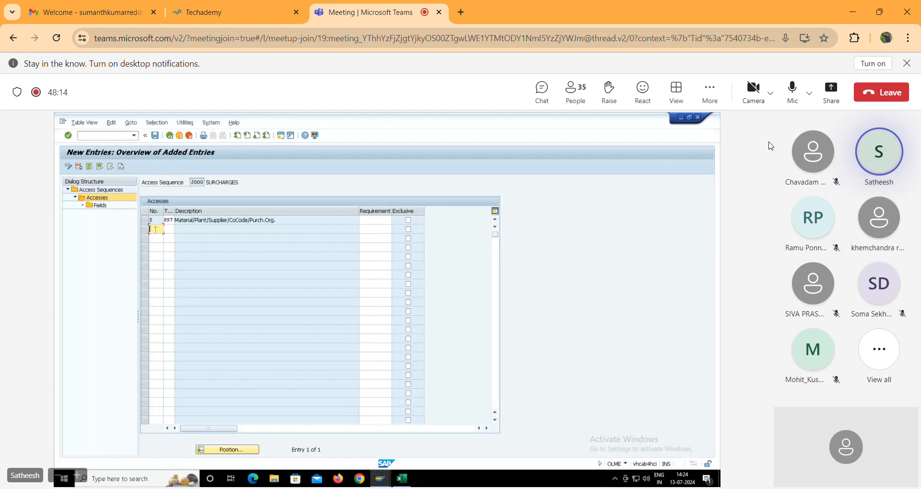
pyautogui.click(792, 93)
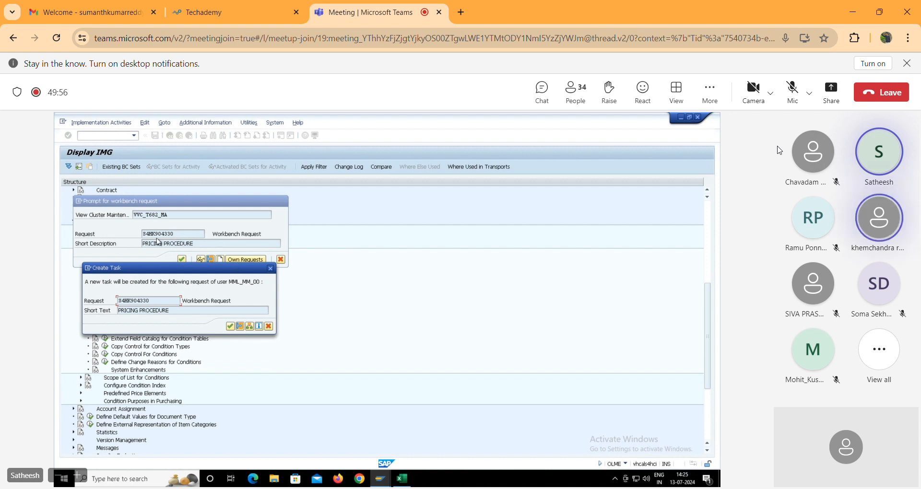
pyautogui.click(795, 94)
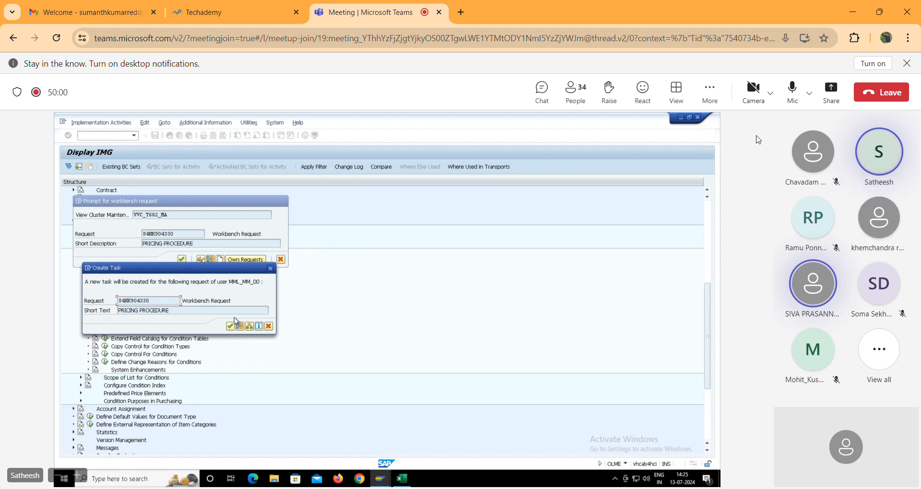
pyautogui.click(793, 99)
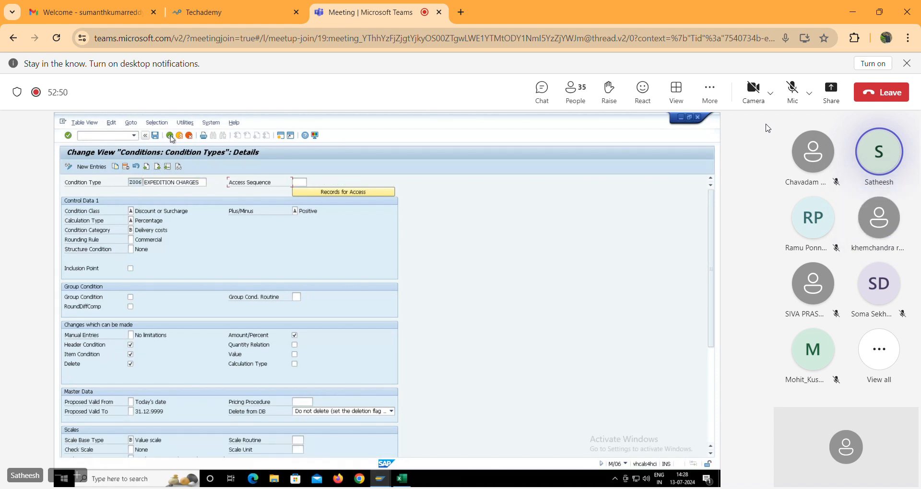
pyautogui.click(793, 91)
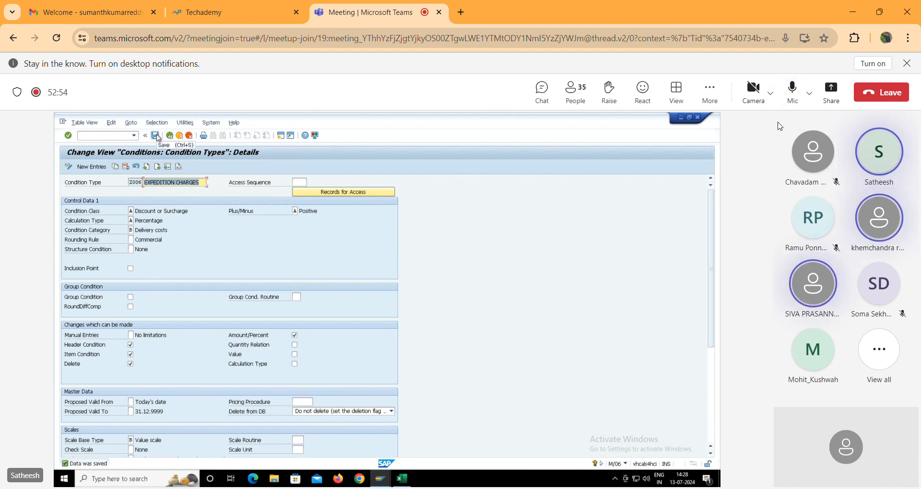
# Step: Mute and unmute the meeting microphone between speaking turns during the Z006 details and condition record demonstration, leaving it muted
pyautogui.click(792, 95)
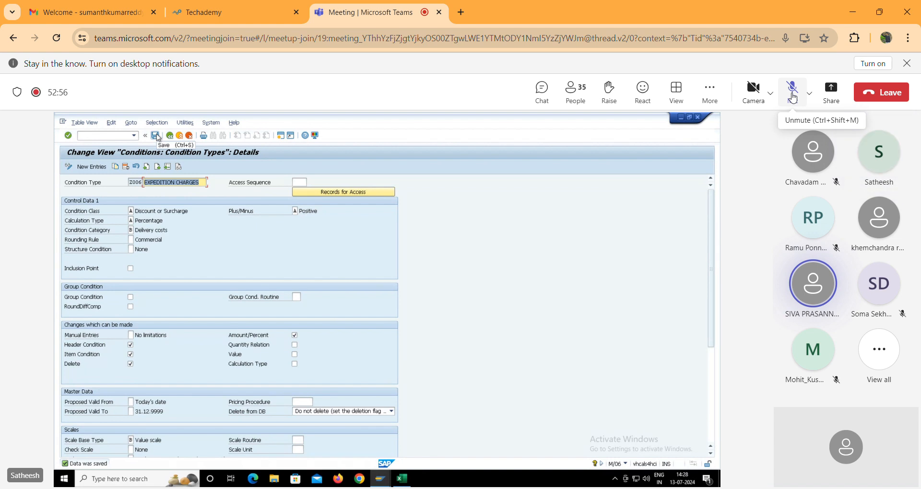
pyautogui.click(793, 96)
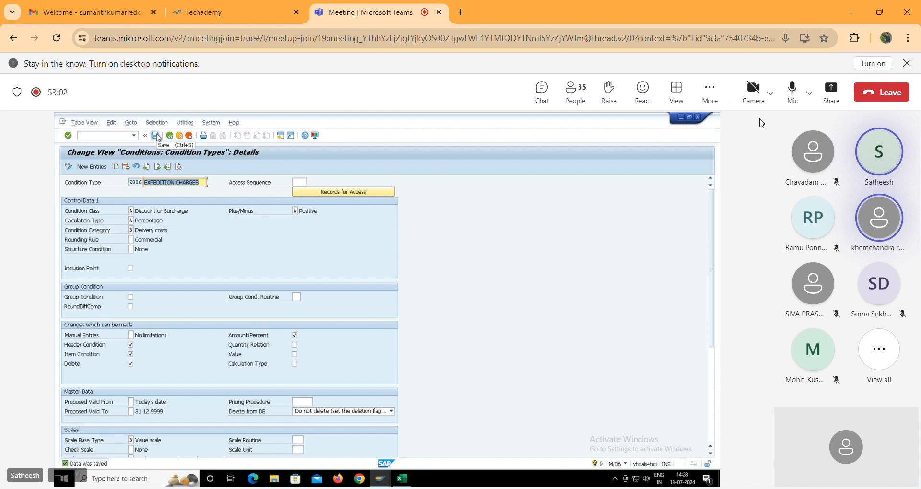
pyautogui.click(792, 89)
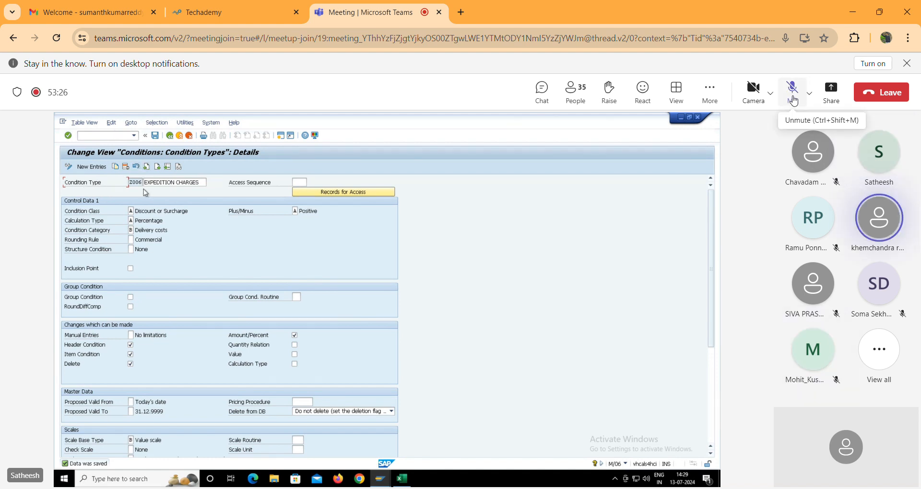
pyautogui.click(793, 98)
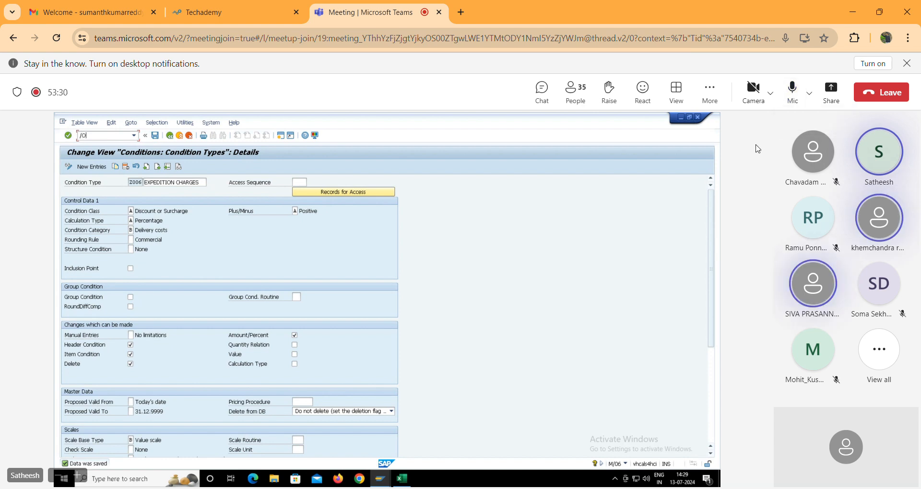
pyautogui.click(793, 97)
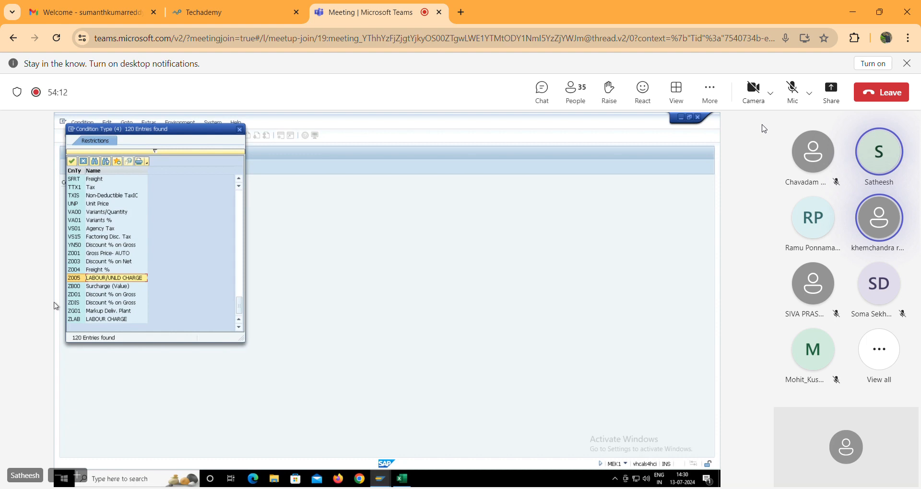
pyautogui.click(791, 91)
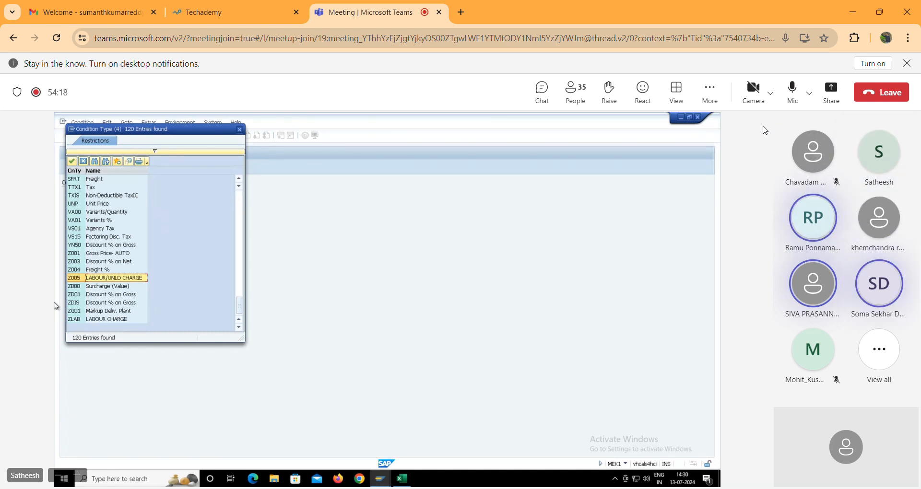
pyautogui.click(792, 88)
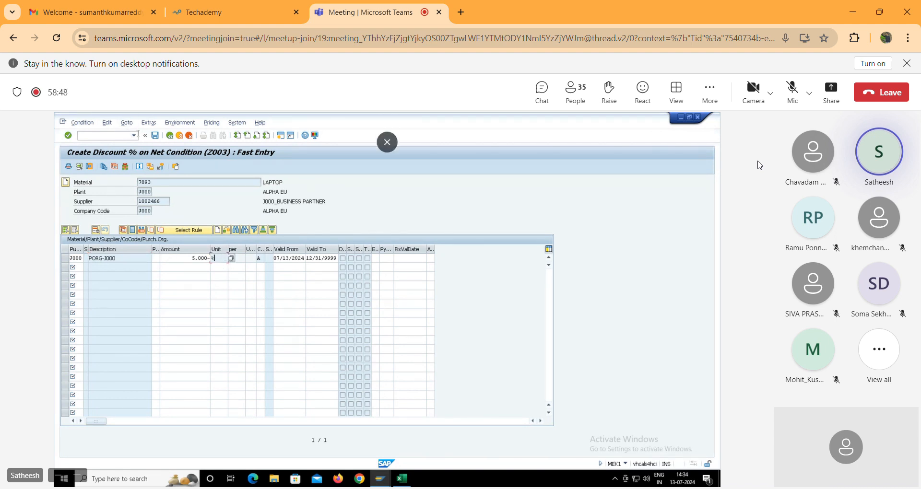
# Step: Save the 5% discount record for Z003 and start another Z003 record with the Supplier key combination
pyautogui.click(155, 136)
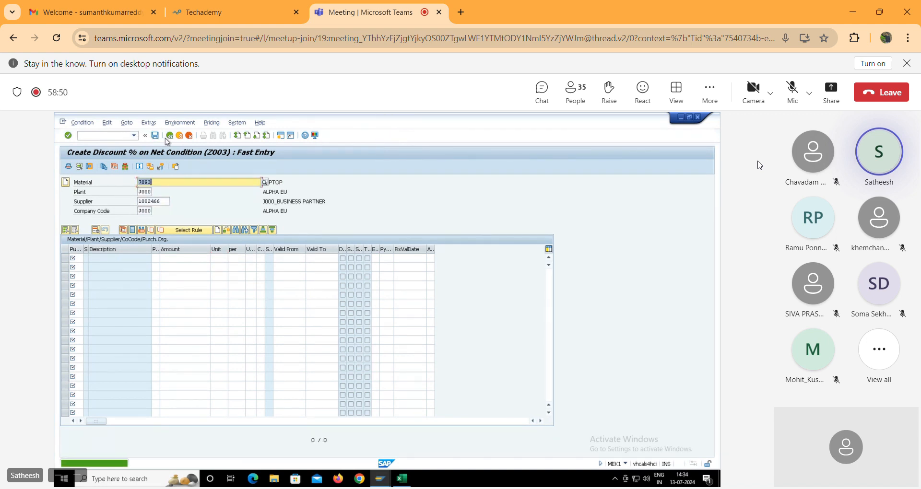
pyautogui.click(169, 136)
pyautogui.click(153, 166)
pyautogui.click(107, 282)
pyautogui.click(271, 298)
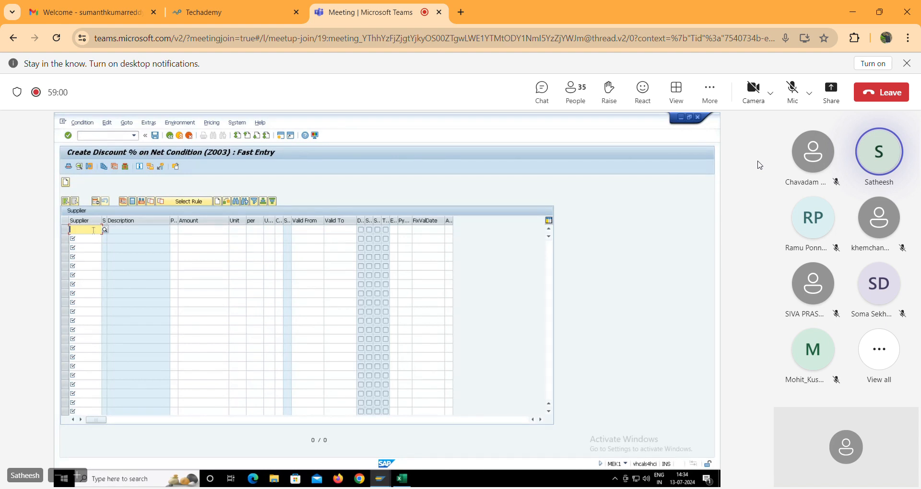
# Step: Look up the suppliers of company code J000 and choose the Hamburg J000_BUSINESS PARTNER for the Z003 record
pyautogui.write('1000')
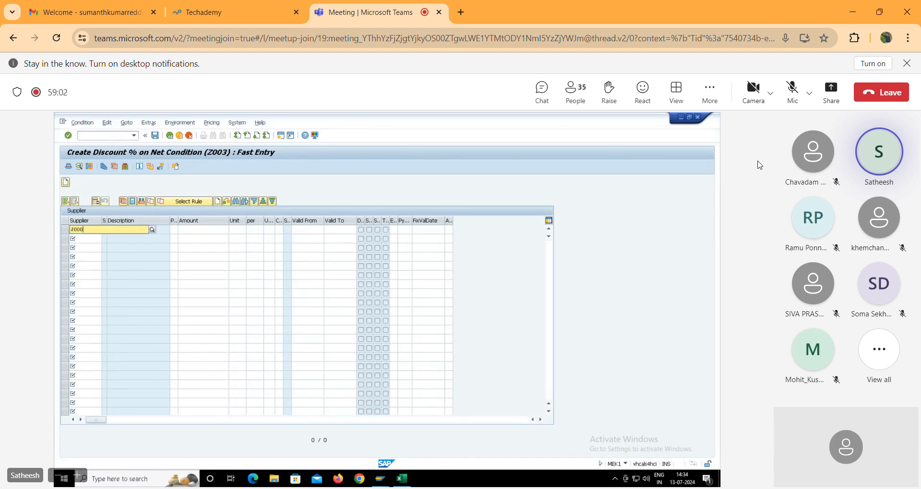
pyautogui.press('Return')
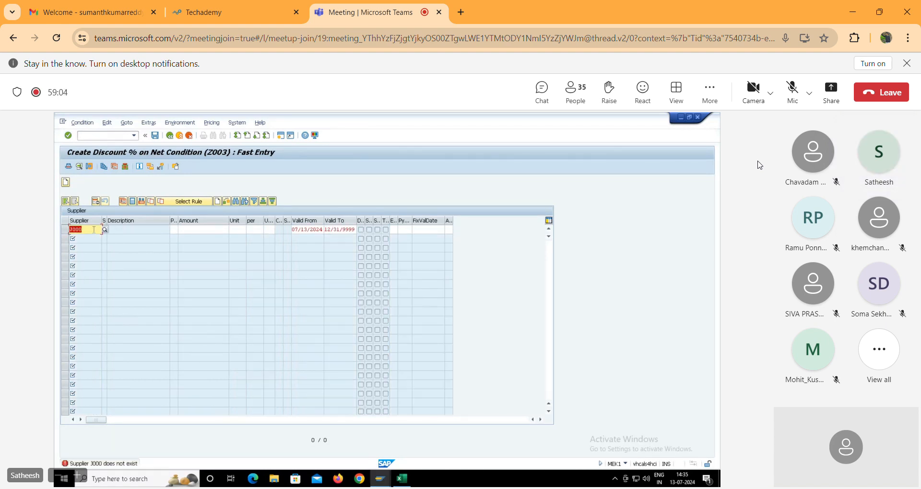
pyautogui.click(105, 231)
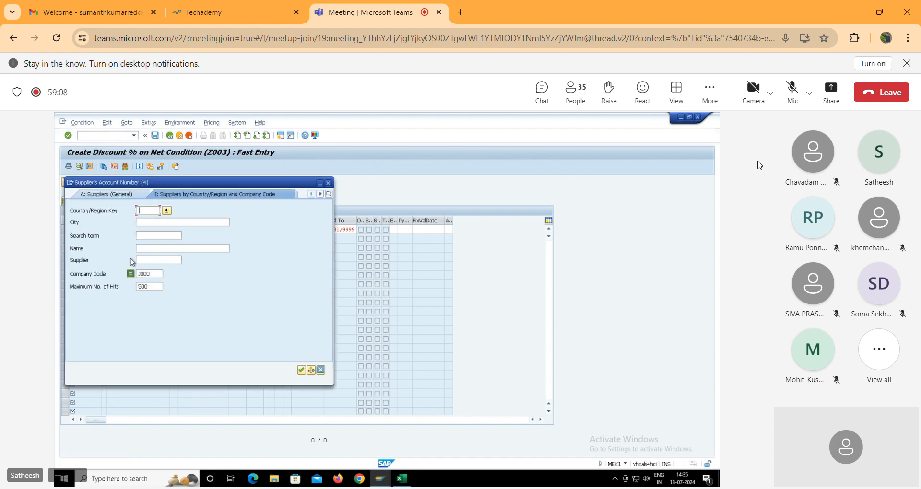
pyautogui.click(155, 274)
pyautogui.press('Return')
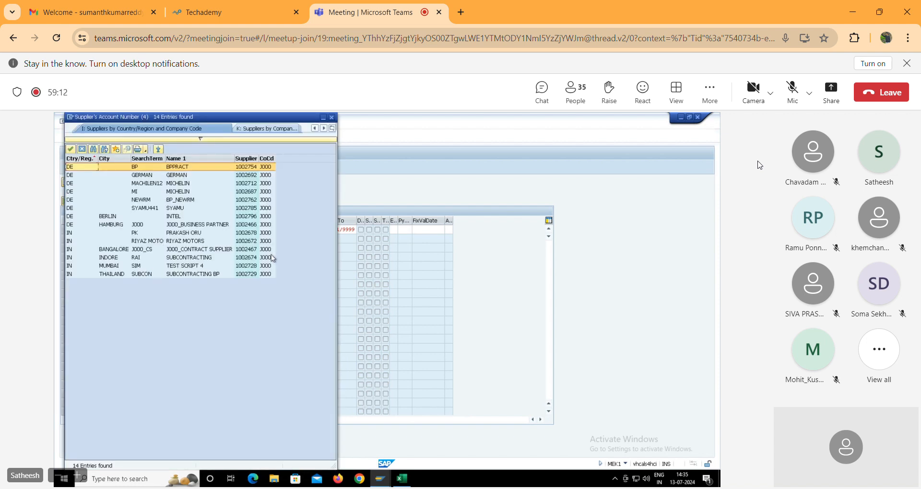
pyautogui.click(251, 225)
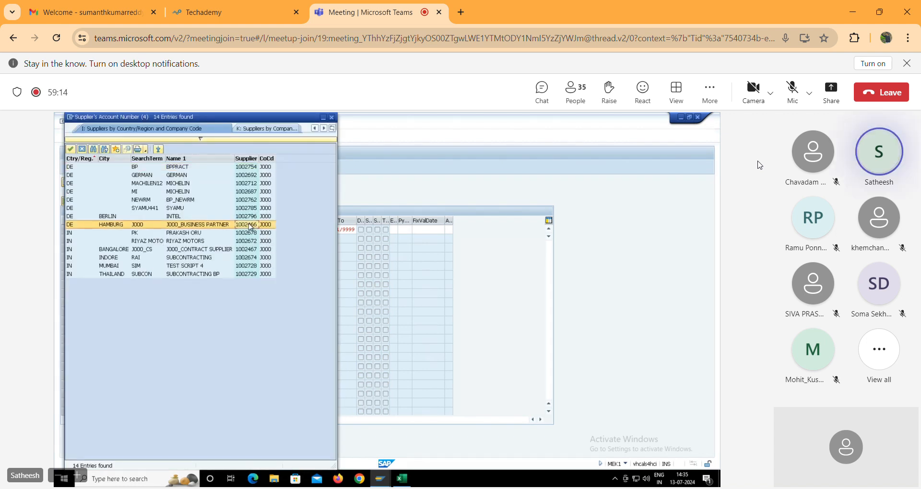
pyautogui.doubleClick(250, 225)
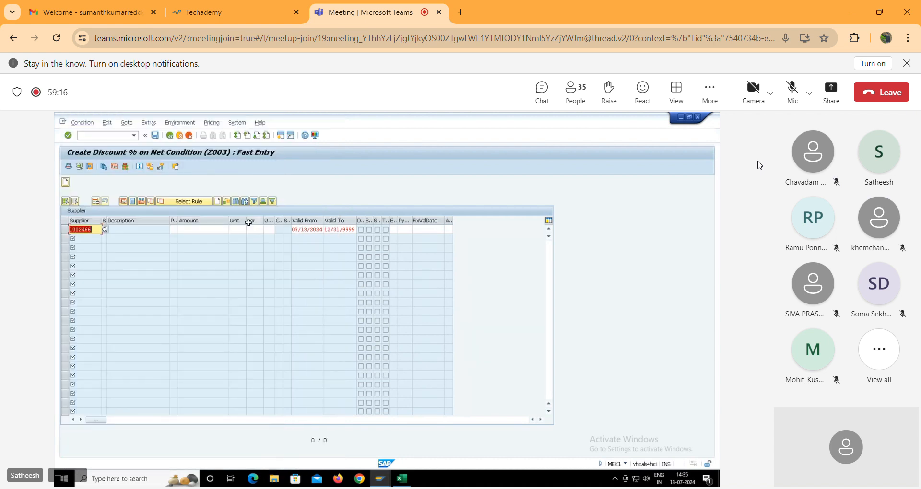
# Step: Set the supplier-level Z003 discount to 1% and save the condition record
pyautogui.click(217, 229)
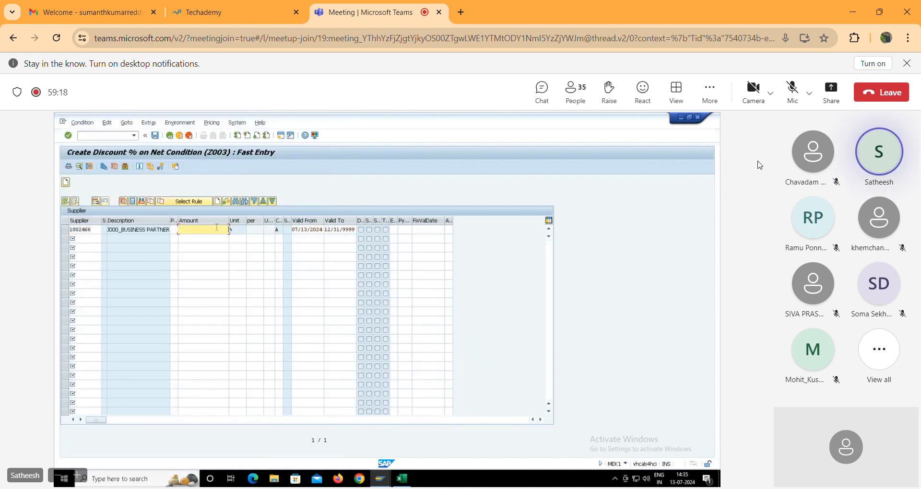
pyautogui.write('1')
pyautogui.press('Return')
pyautogui.click(155, 137)
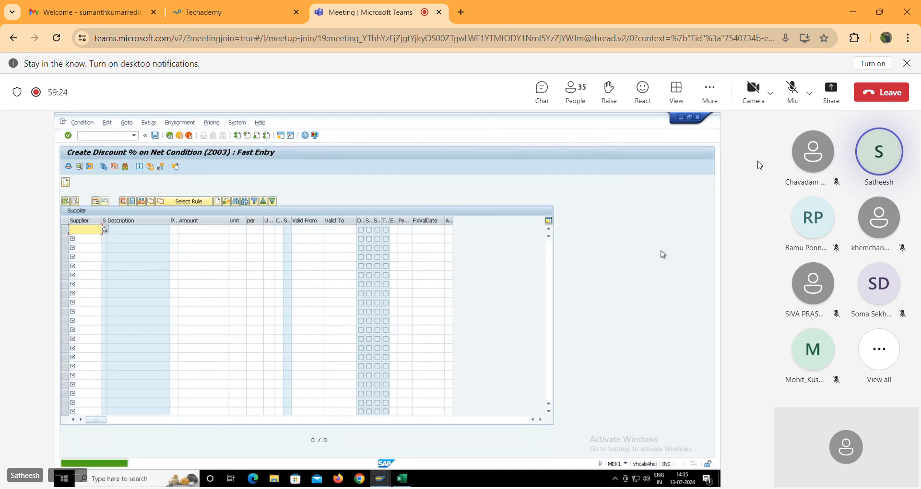
# Step: Start a condition record for freight condition type Z004 with the Supplier key combination
pyautogui.click(170, 135)
pyautogui.click(140, 182)
pyautogui.press('BackSpace')
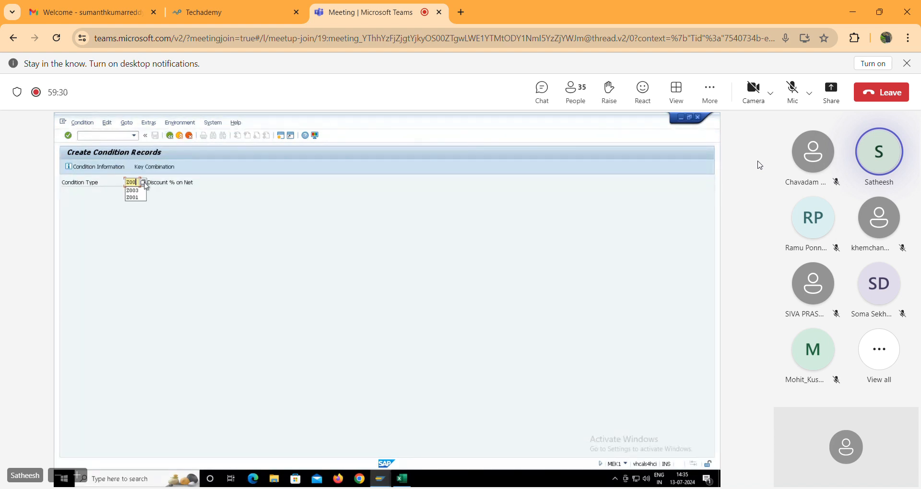
pyautogui.write('4')
pyautogui.press('Return')
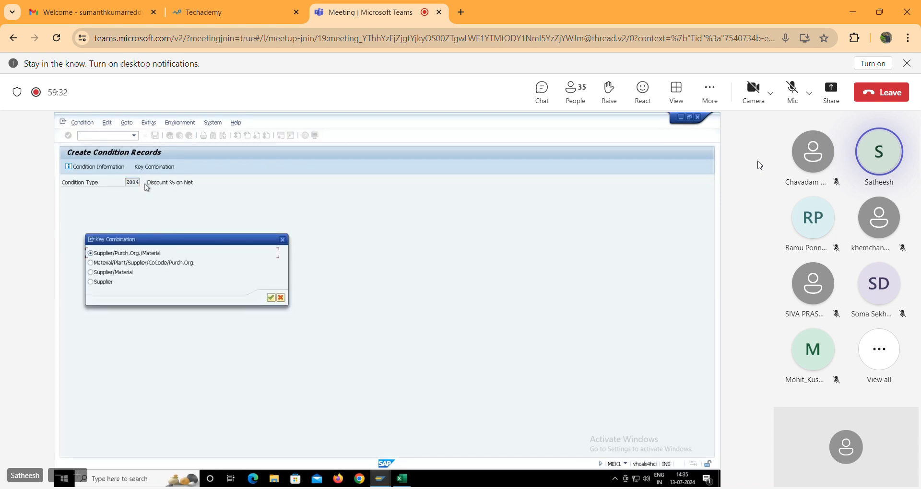
pyautogui.click(113, 281)
pyautogui.click(270, 297)
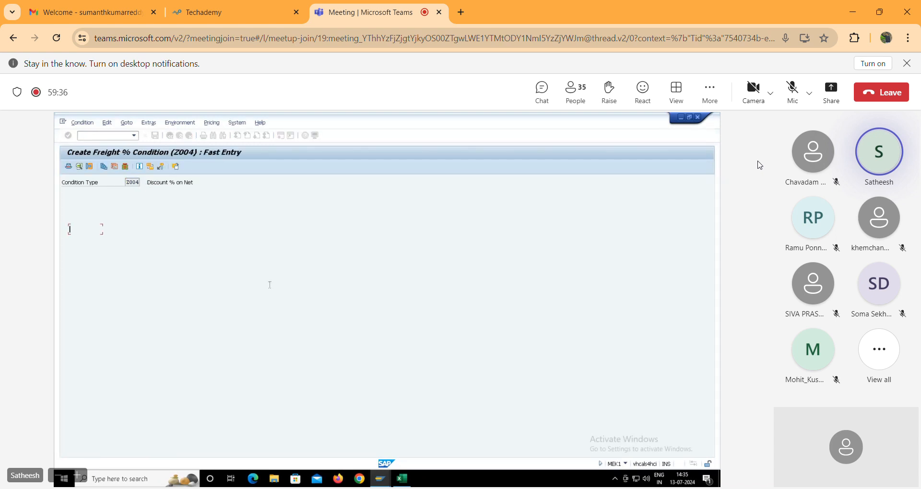
# Step: Enter a 2% freight charge for the J000_BUSINESS PARTNER supplier under Z004 and save the record
pyautogui.write('1002466')
pyautogui.press('Tab')
pyautogui.press('Tab')
pyautogui.write('1')
pyautogui.press('BackSpace')
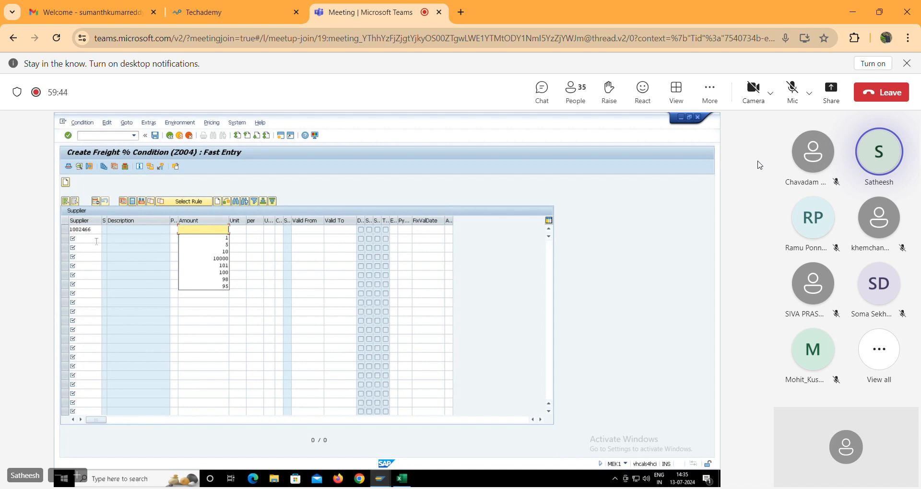
pyautogui.write('2')
pyautogui.press('Return')
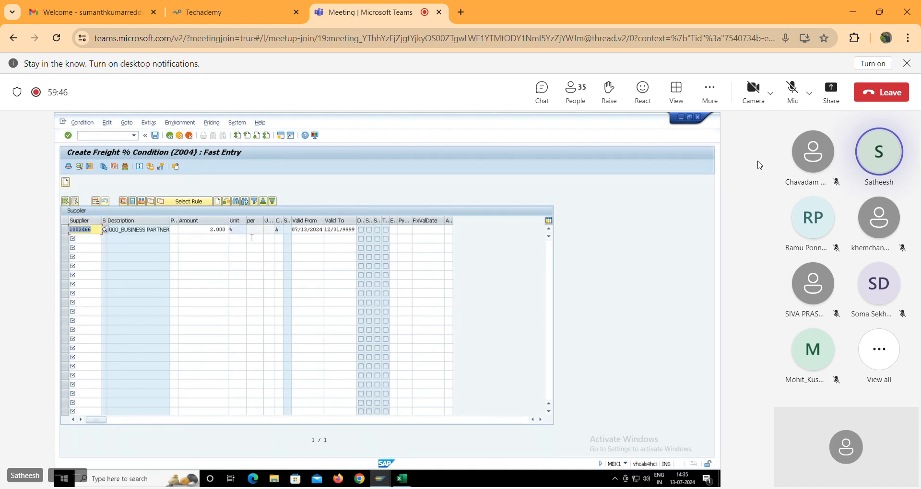
pyautogui.click(239, 230)
pyautogui.click(154, 137)
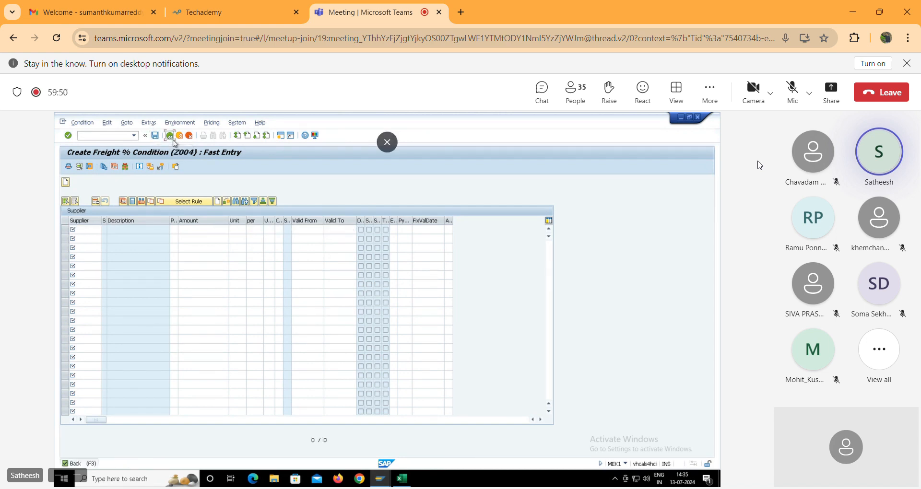
# Step: Start a condition record for condition type Z005 with the Supplier/Purch.Org./Material key combination
pyautogui.click(172, 138)
pyautogui.write('Z005')
pyautogui.press('Return')
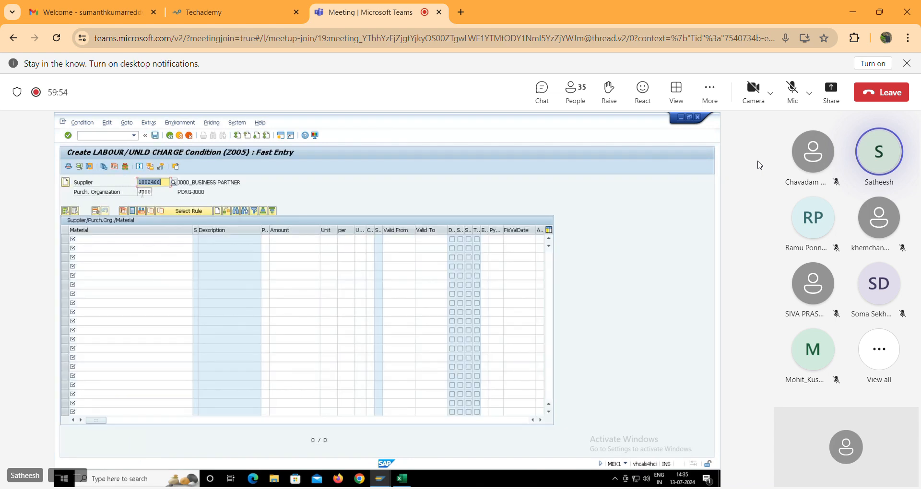
pyautogui.click(170, 135)
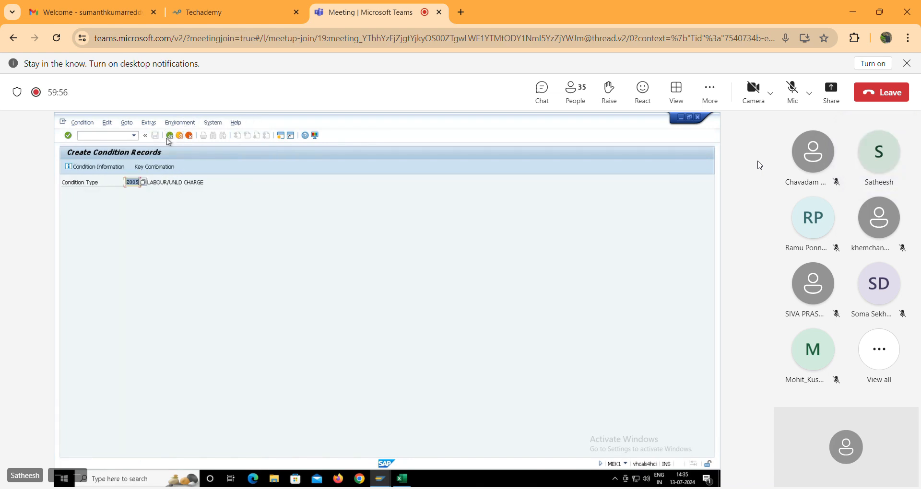
pyautogui.click(145, 172)
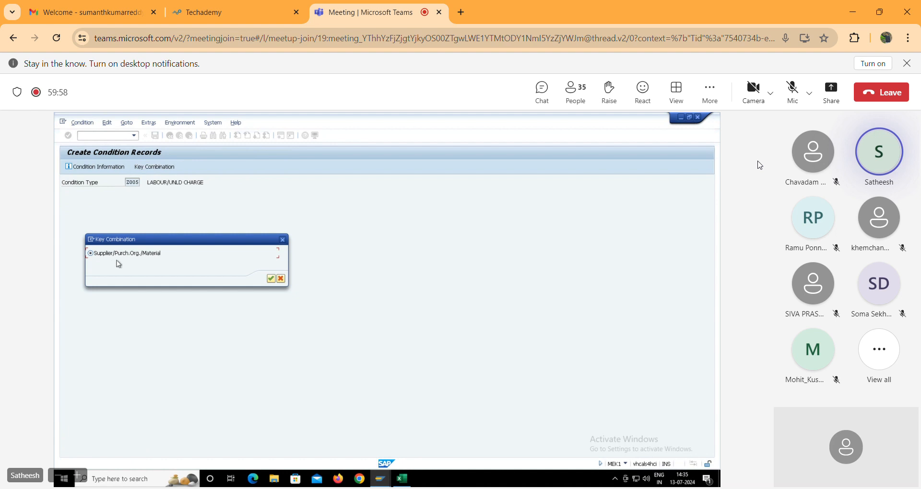
pyautogui.click(283, 240)
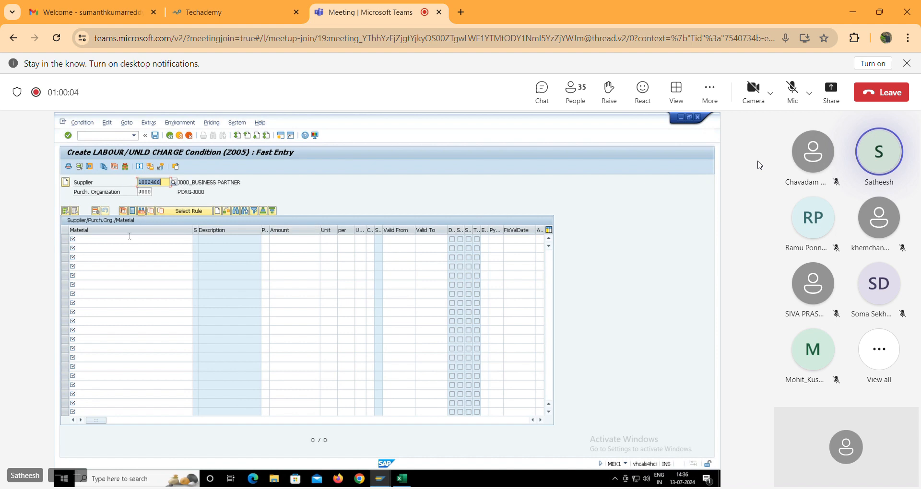
# Step: Enter a 2% labour/unloading charge for material 7893 in the Z005 condition record
pyautogui.click(129, 237)
pyautogui.write('7893')
pyautogui.press('Tab')
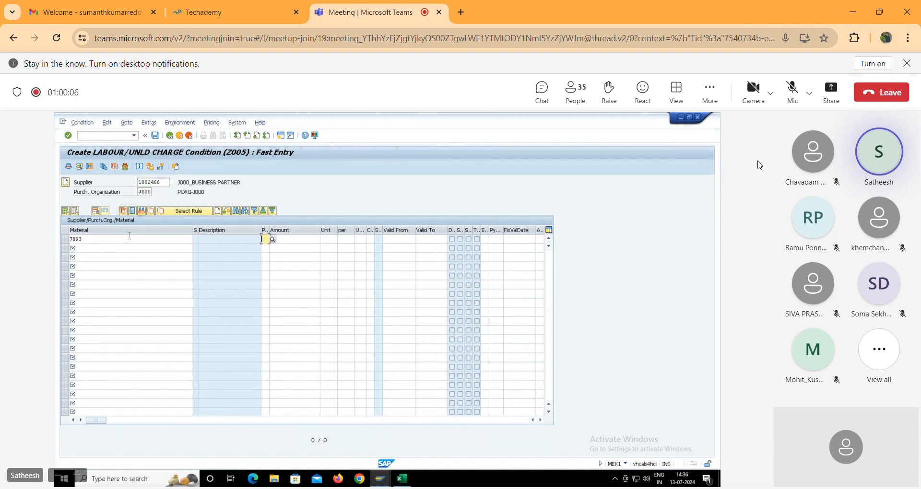
pyautogui.press('Tab')
pyautogui.write('2')
pyautogui.press('Return')
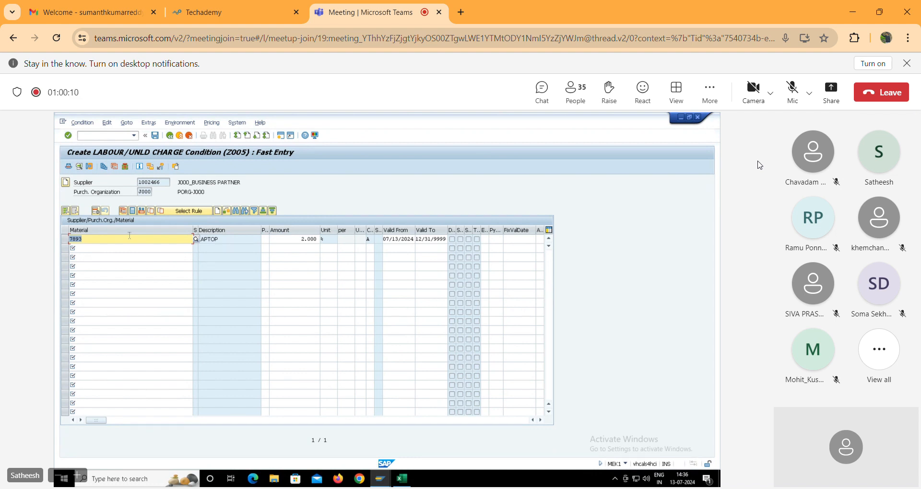
# Step: Unmute the meeting microphone to speak about the purchase order conditions and pricing analysis, muting it after each turn
pyautogui.click(793, 92)
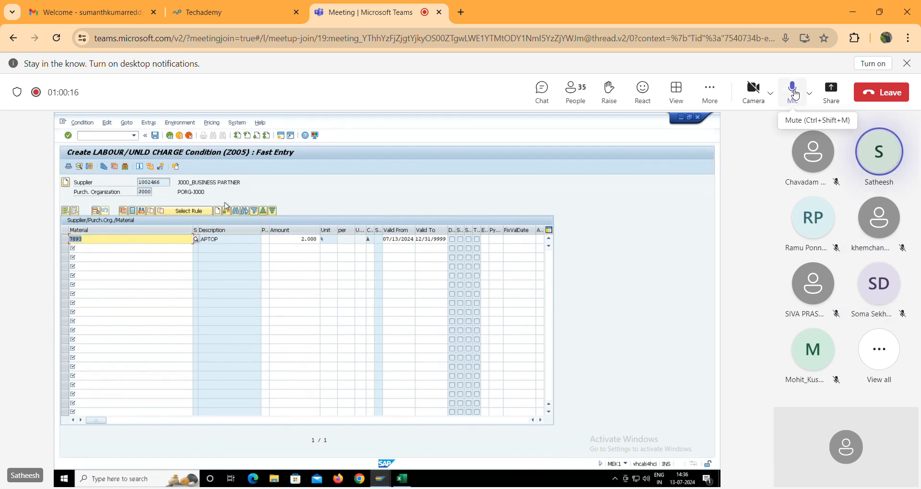
pyautogui.click(785, 102)
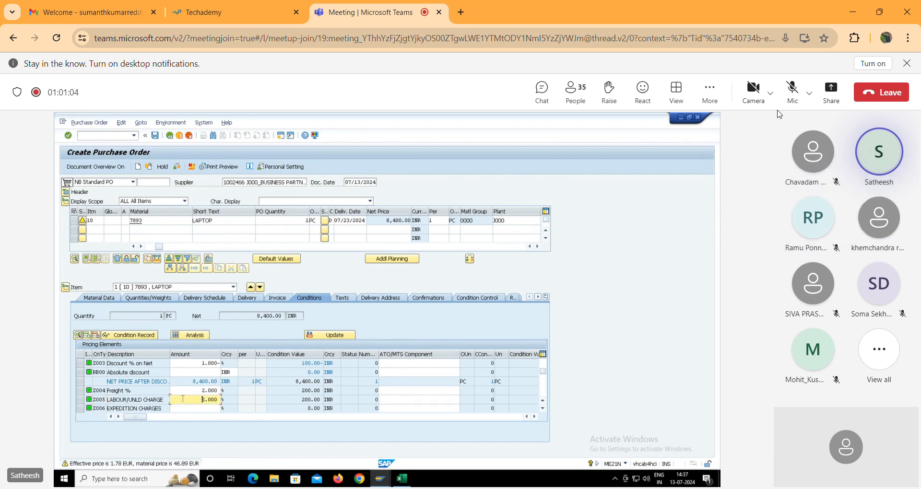
pyautogui.click(797, 94)
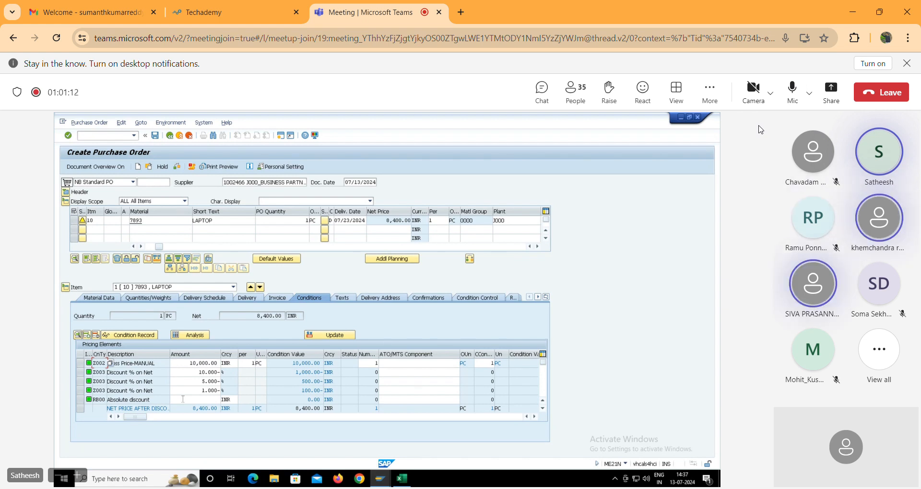
pyautogui.click(792, 90)
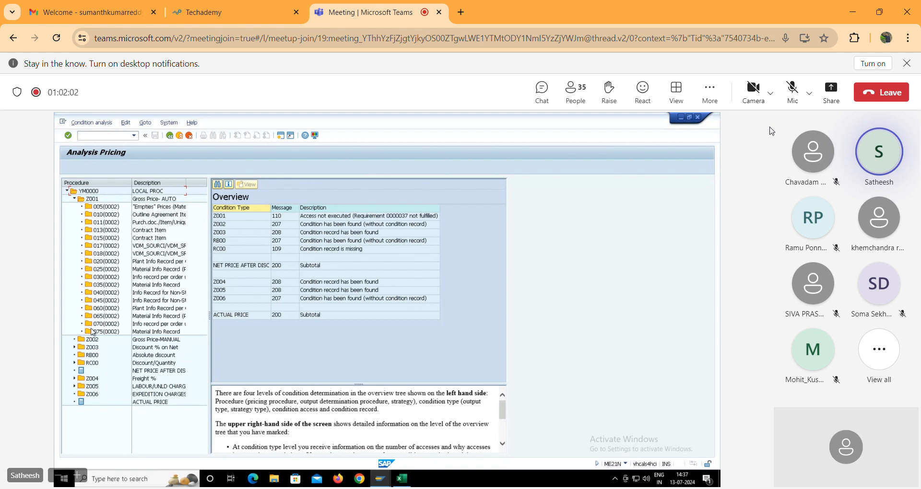
pyautogui.click(792, 89)
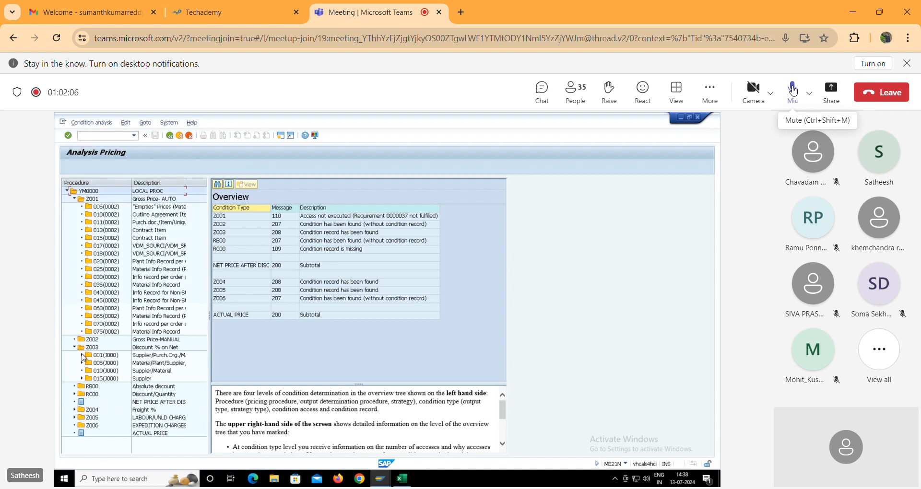
pyautogui.click(792, 89)
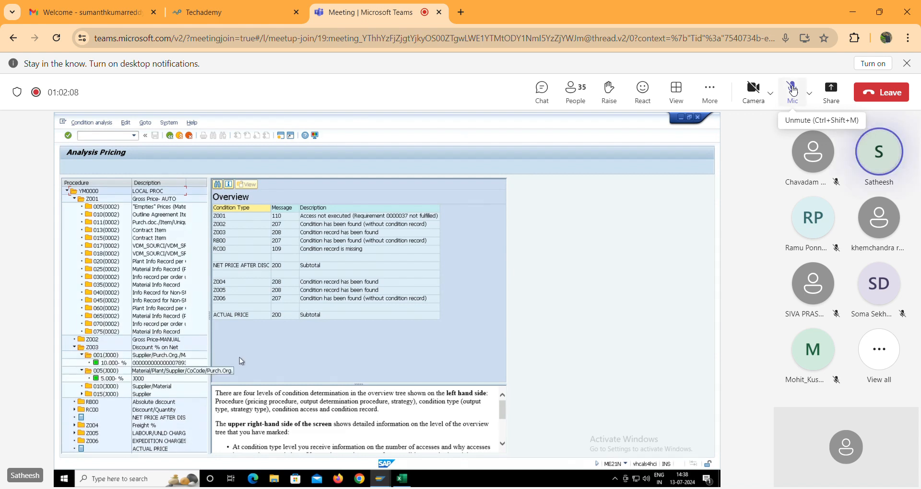
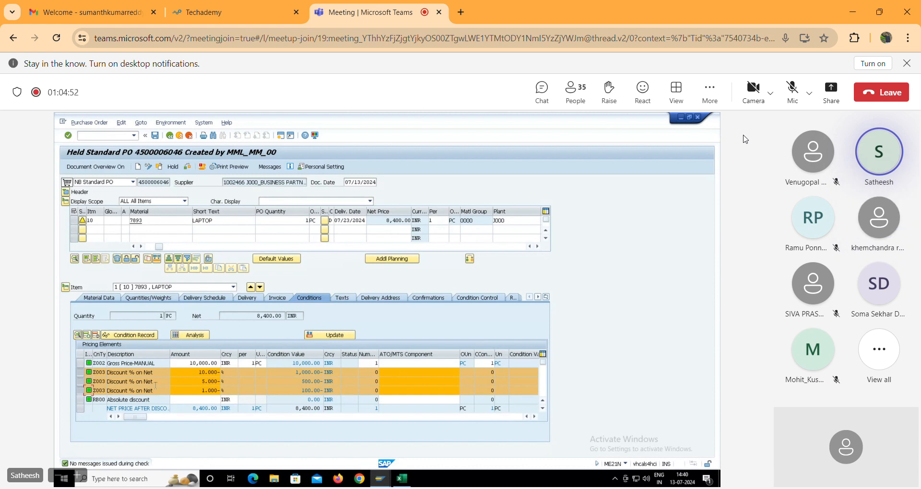
# Step: Save the accesses of access sequence J000 with all four marked Exclusive and return to the access sequences overview
pyautogui.click(191, 382)
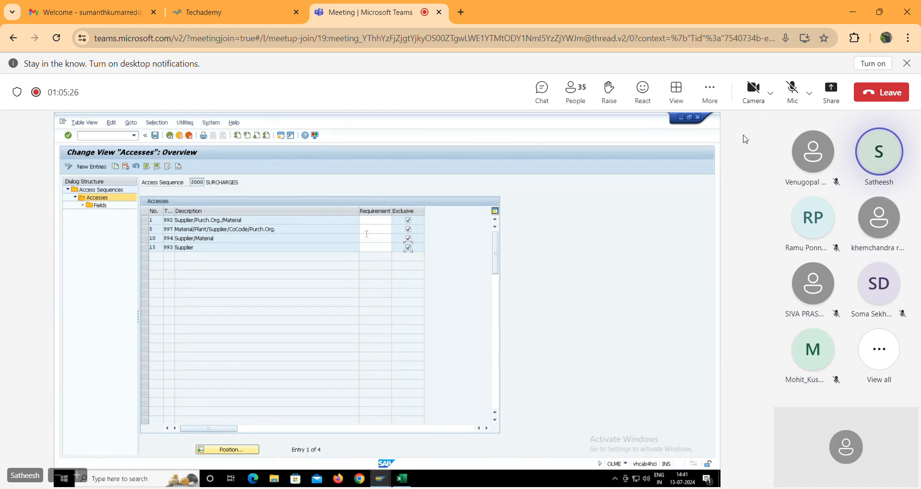
pyautogui.click(154, 137)
pyautogui.click(171, 136)
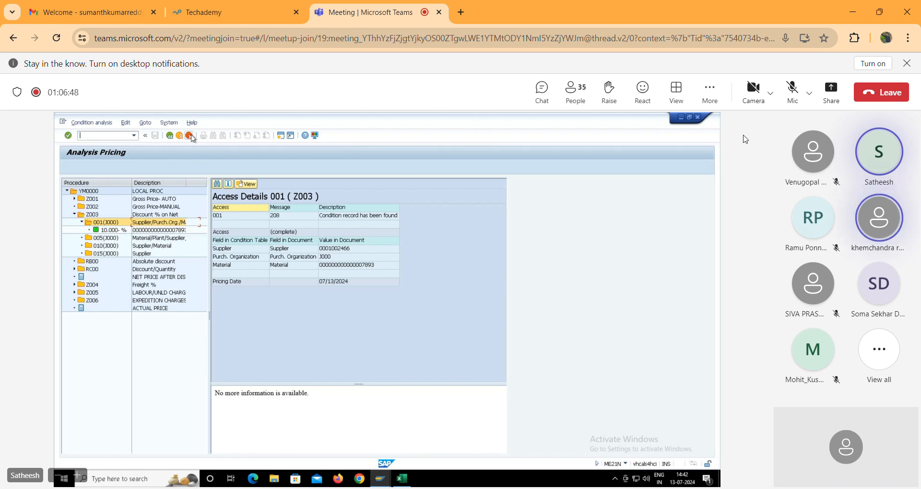
# Step: Leave the pricing analysis and review the purchase order item's condition lines from gross price through expedition charges and actual price
pyautogui.click(170, 136)
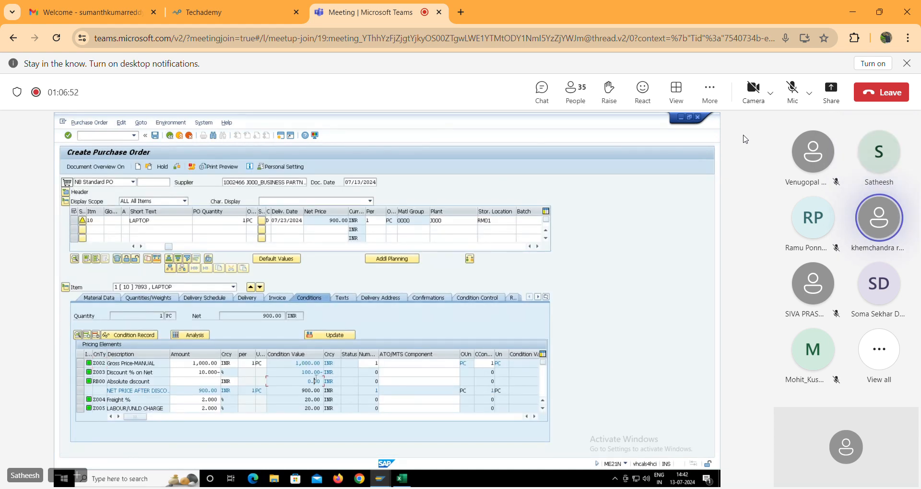
pyautogui.press('Return')
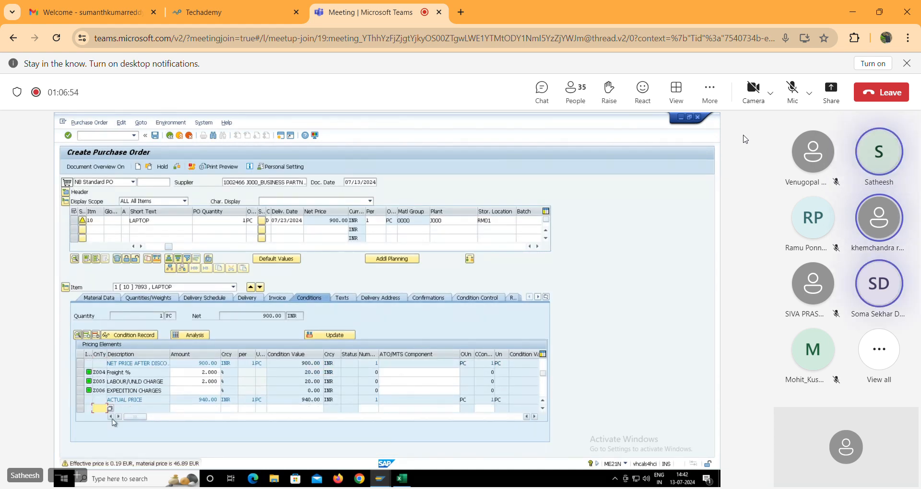
pyautogui.click(198, 391)
pyautogui.press('Return')
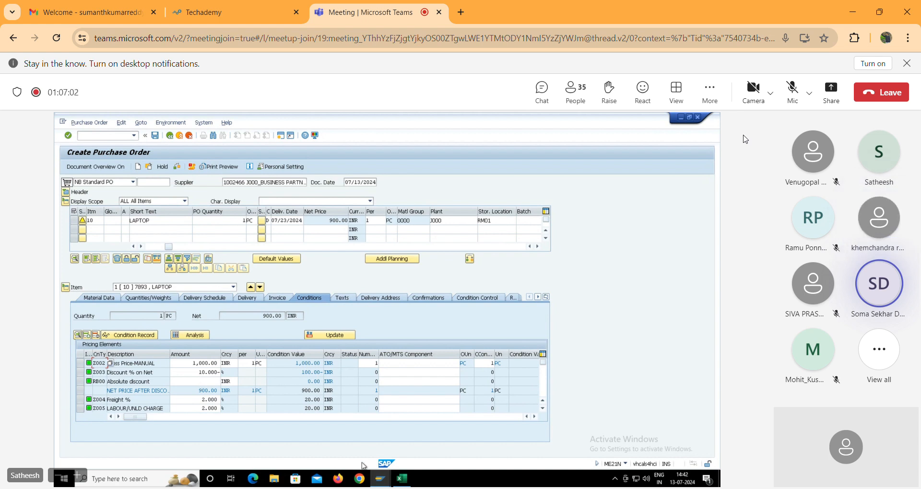
# Step: Switch to the access sequence customizing session and display the accesses of J000 SURCHARGES
pyautogui.moveTo(379, 479)
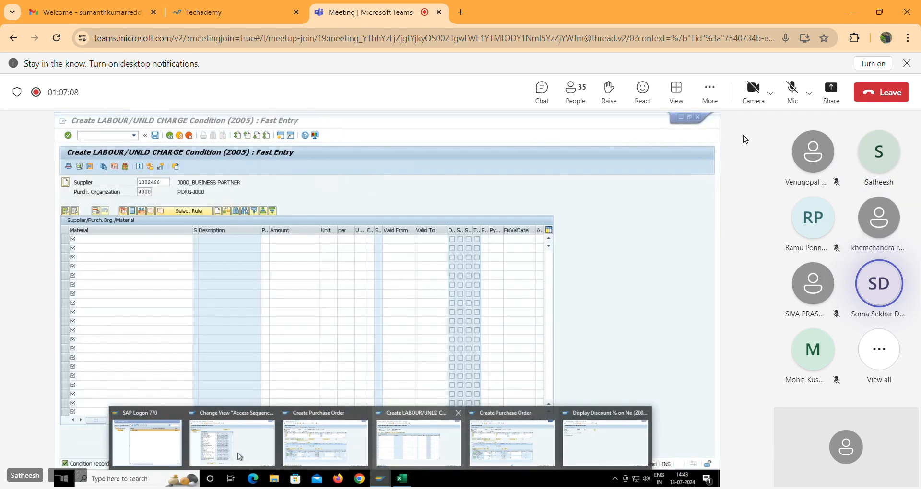
pyautogui.click(239, 456)
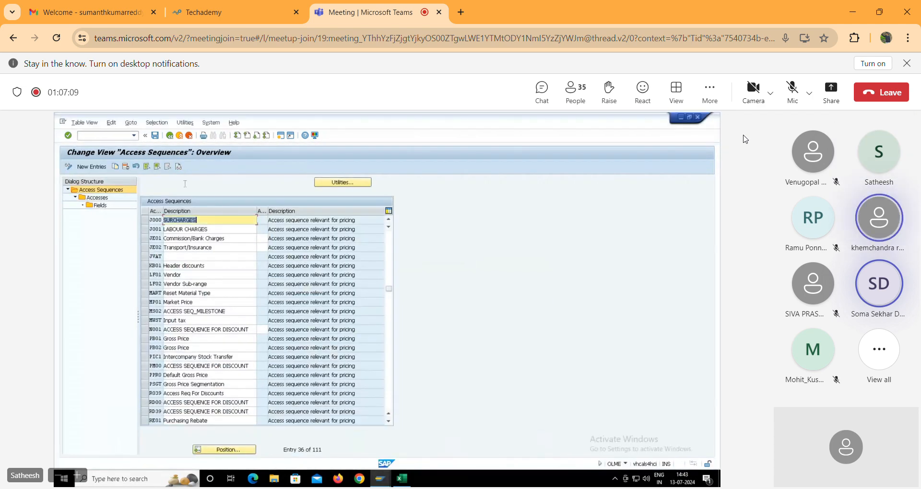
pyautogui.click(143, 220)
pyautogui.click(86, 200)
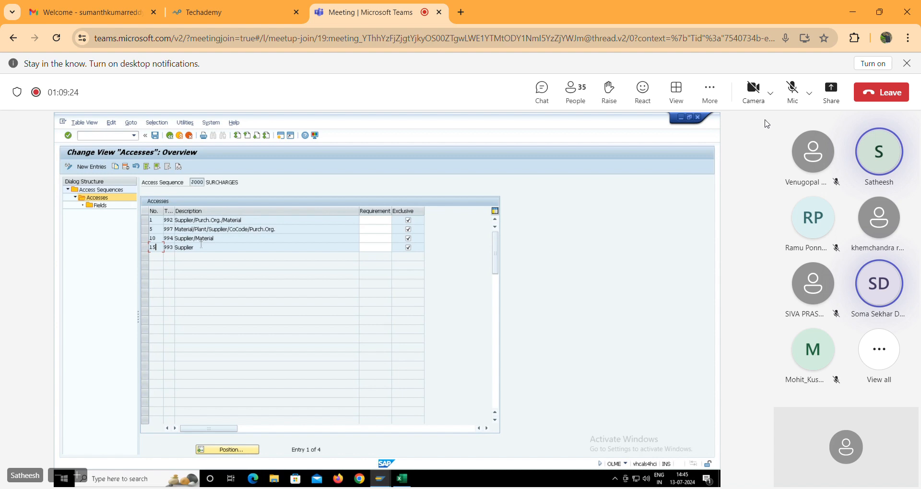
# Step: Unmute the meeting microphone to speak about the J000 accesses, condition type Z001 and the purchase order, muting it after each turn
pyautogui.click(791, 94)
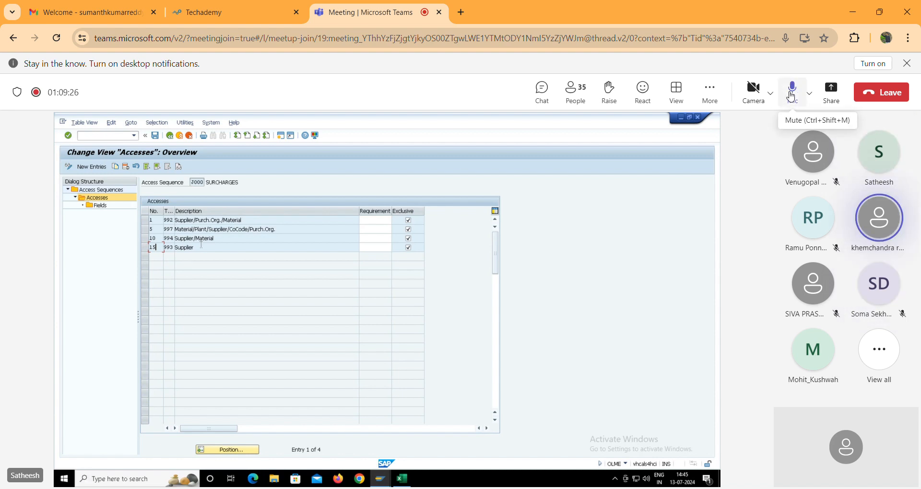
pyautogui.click(791, 94)
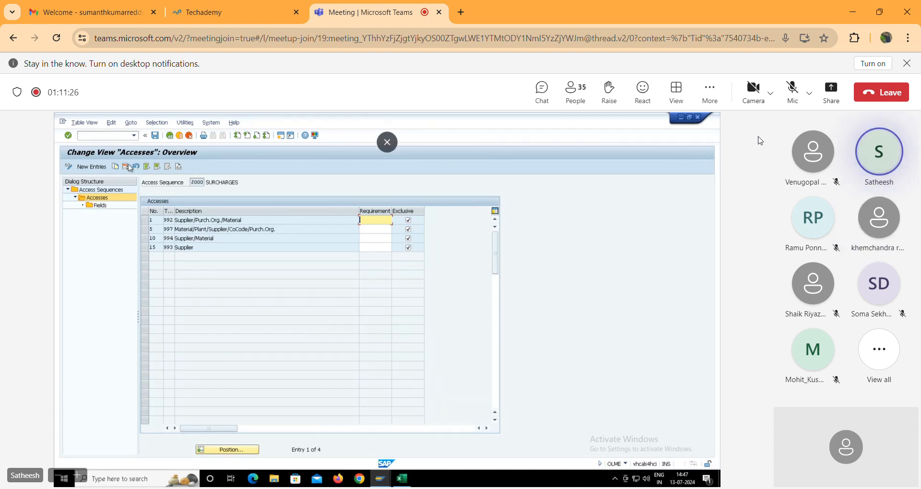
pyautogui.click(790, 92)
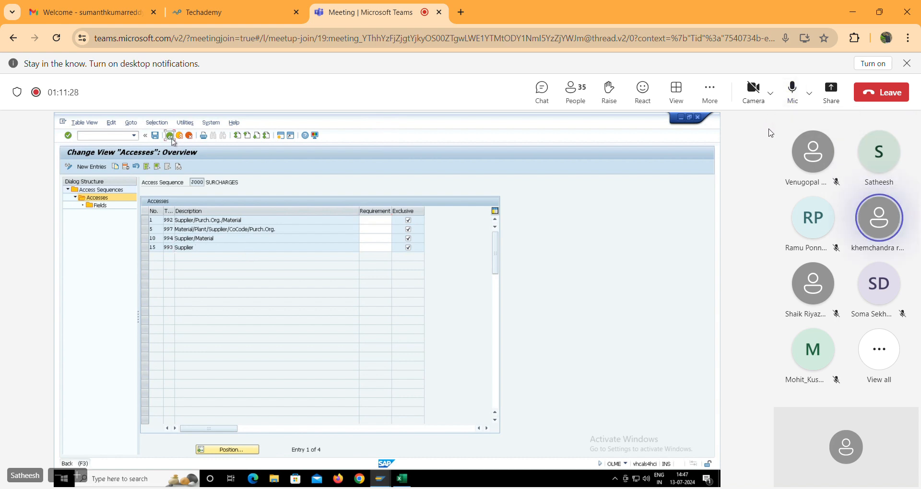
pyautogui.click(792, 91)
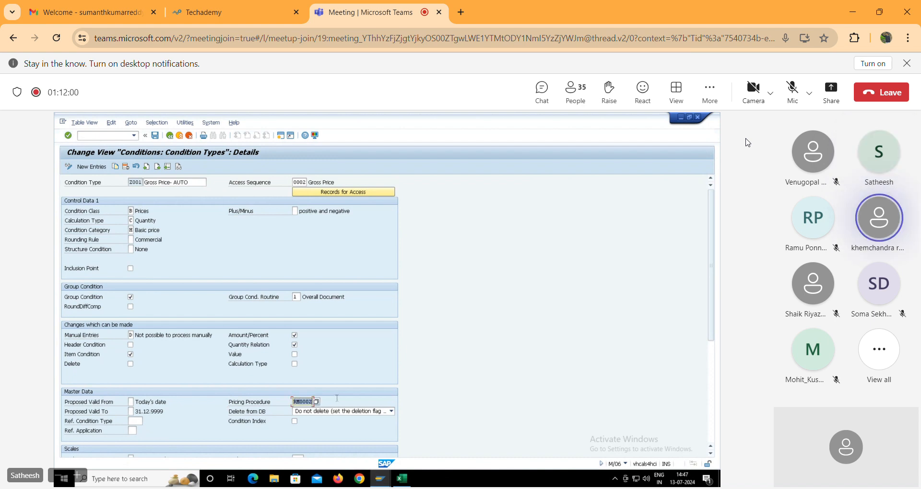
pyautogui.click(792, 90)
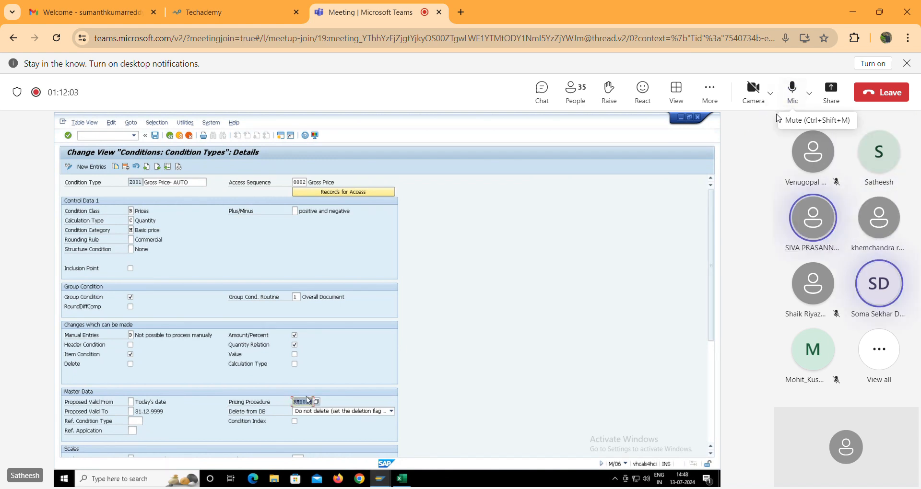
pyautogui.click(792, 92)
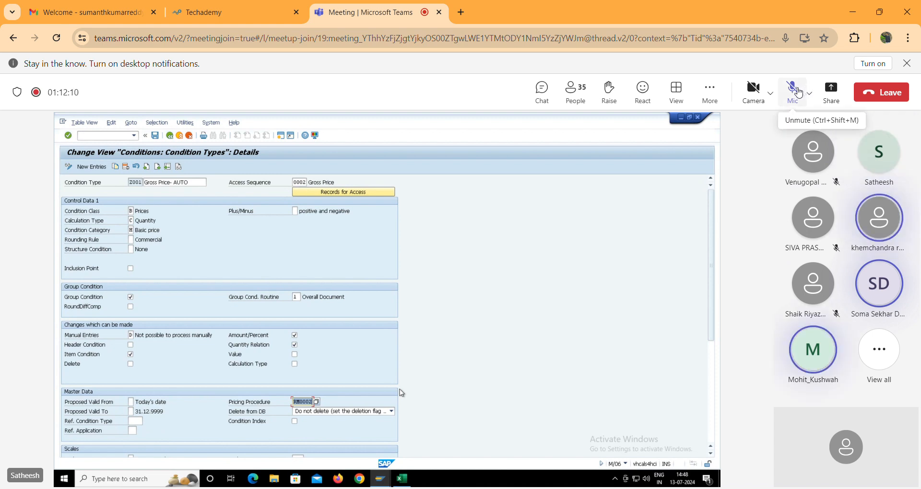
pyautogui.click(798, 93)
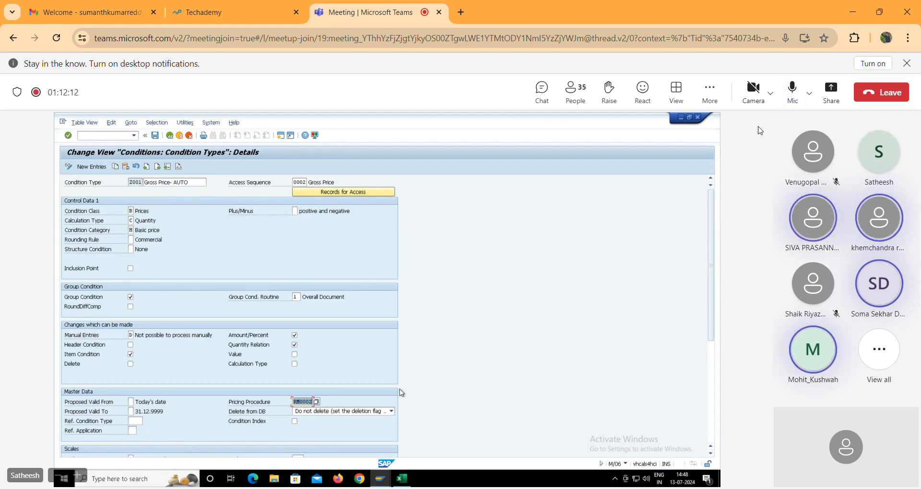
pyautogui.click(797, 92)
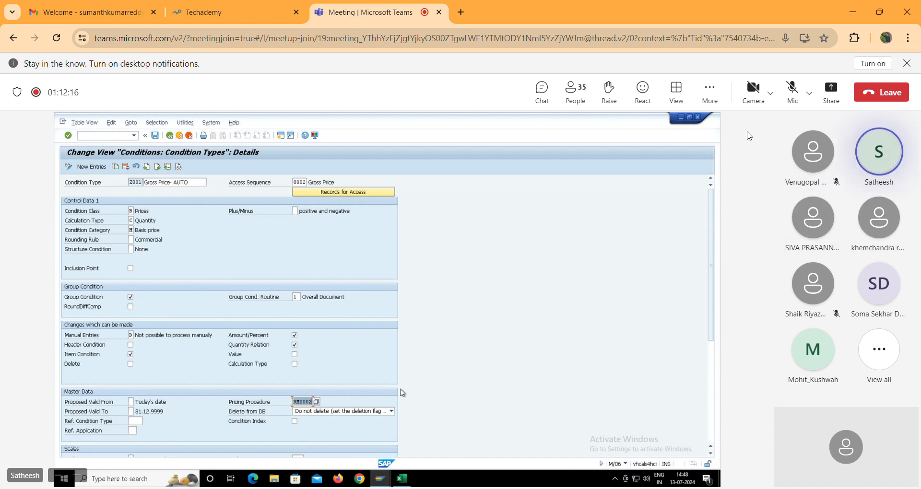
pyautogui.click(791, 94)
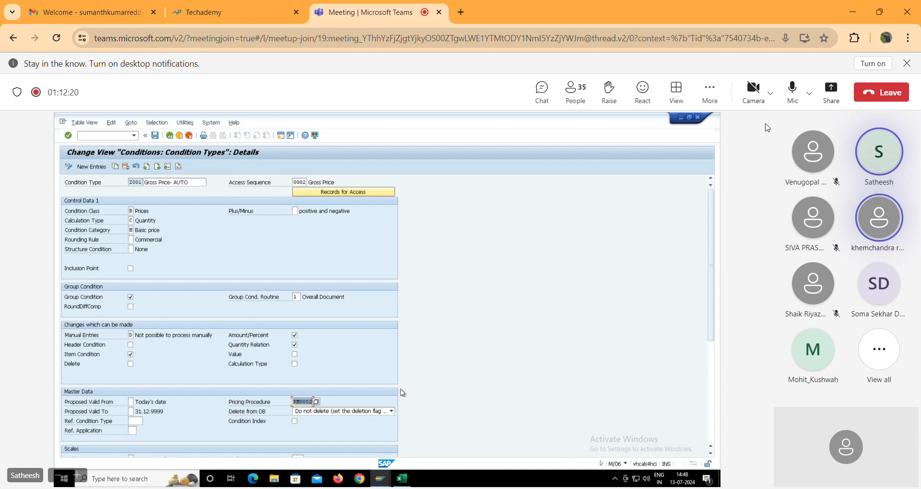
pyautogui.click(795, 95)
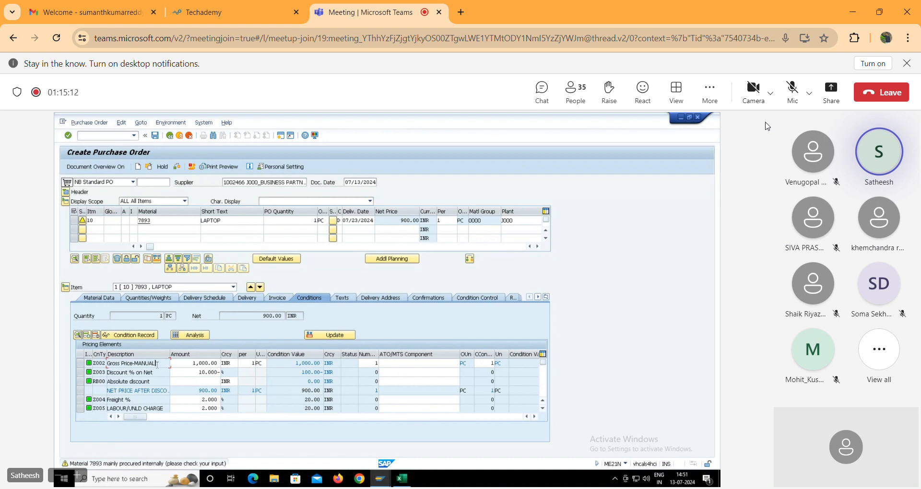
pyautogui.click(792, 91)
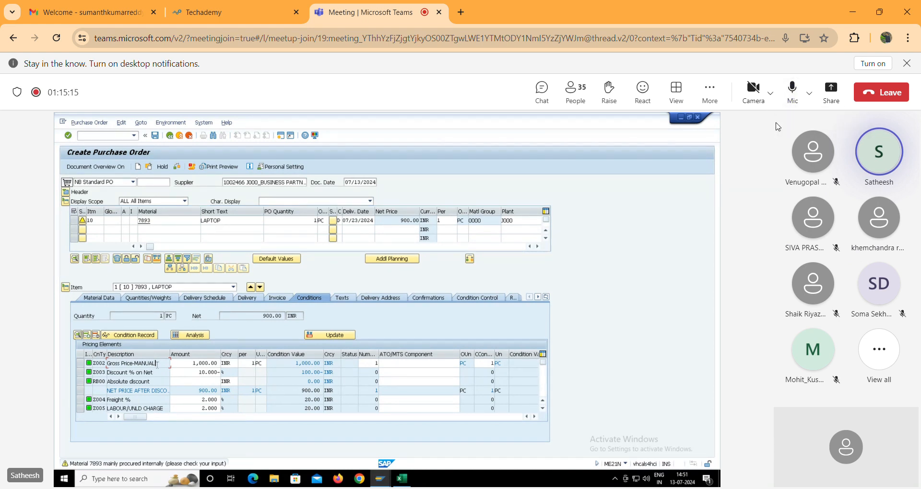
pyautogui.click(792, 91)
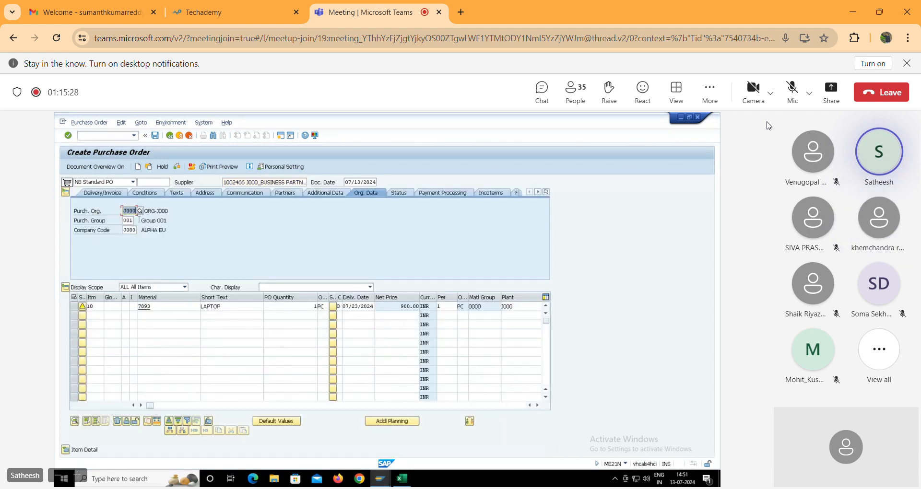
# Step: Check the purchasing organization in the purchase order header's organizational data, then expand the item detail to show its conditions
pyautogui.click(96, 210)
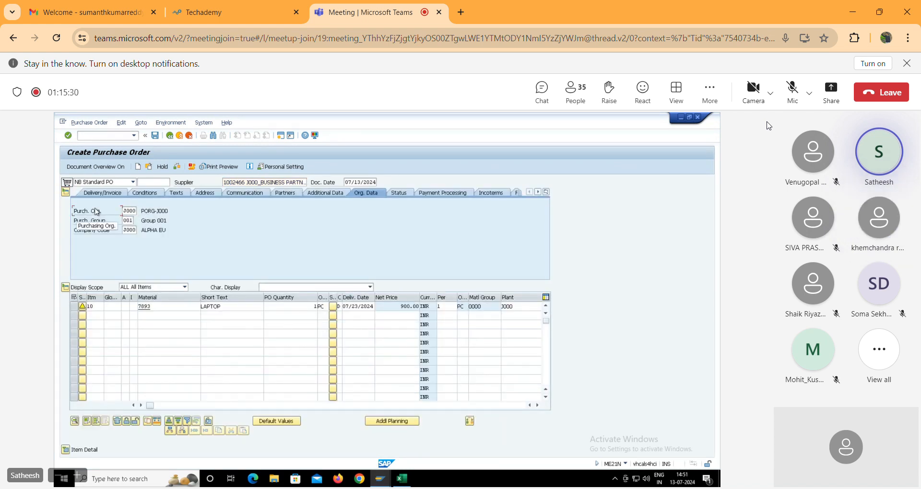
pyautogui.click(66, 449)
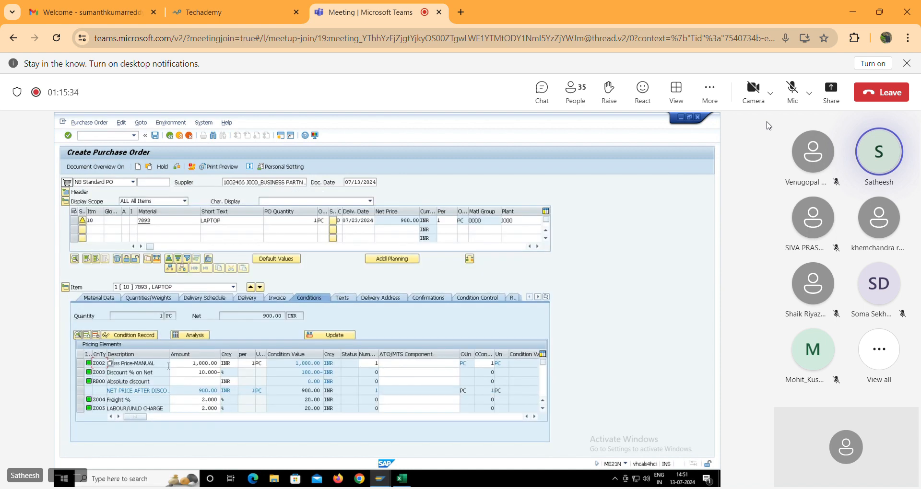
# Step: Unmute the meeting microphone to speak about the Z002 pricing analysis and the Z001 access sequence, muting it after each turn
pyautogui.click(787, 98)
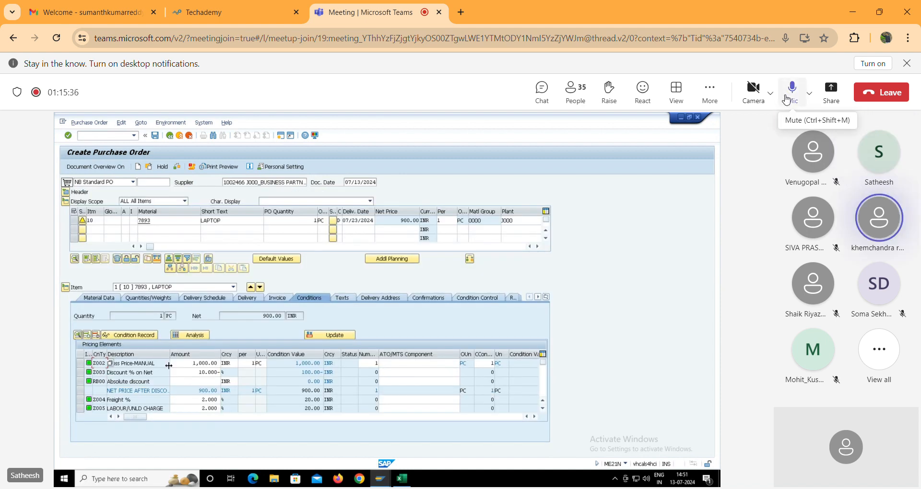
pyautogui.click(786, 98)
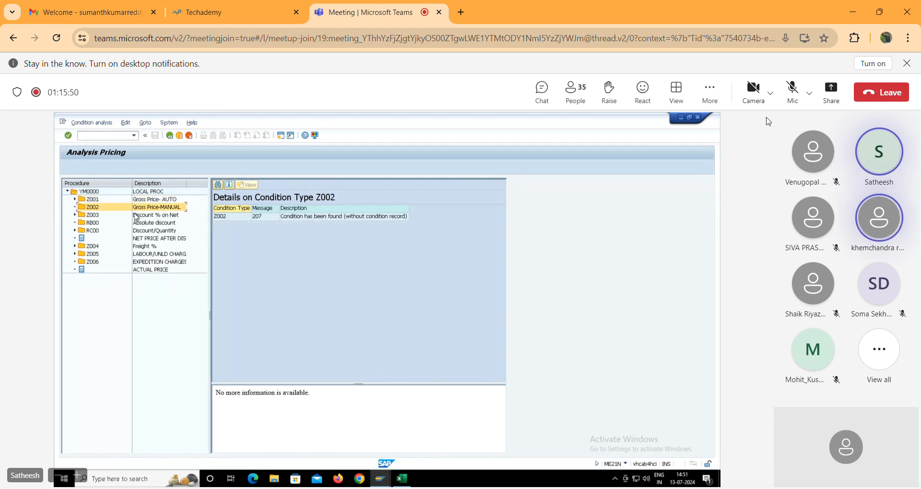
pyautogui.click(793, 90)
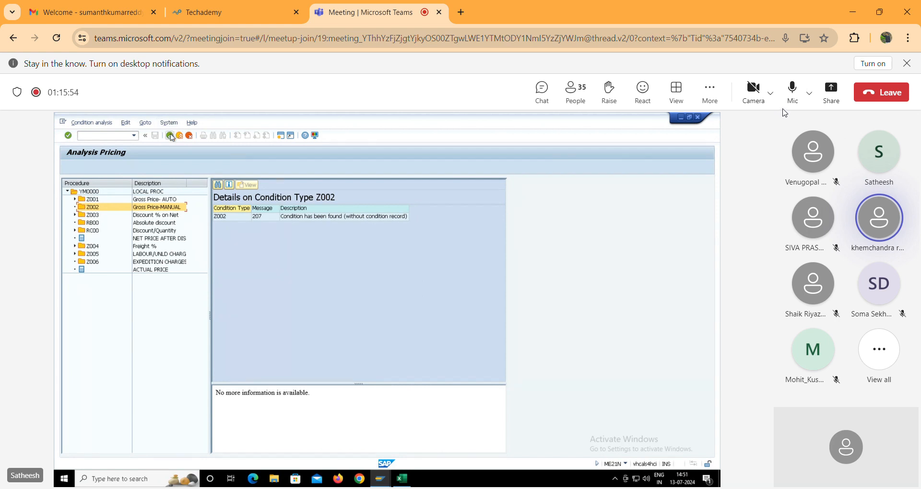
pyautogui.click(795, 92)
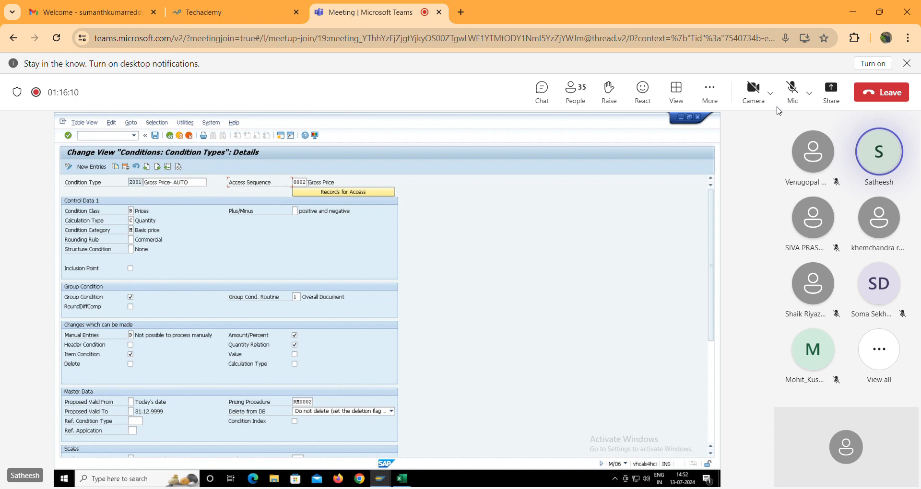
pyautogui.click(789, 96)
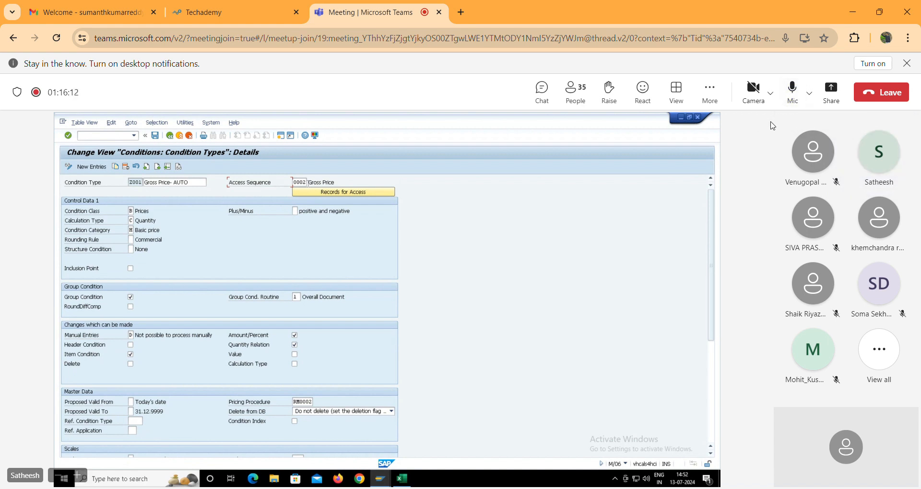
pyautogui.click(794, 95)
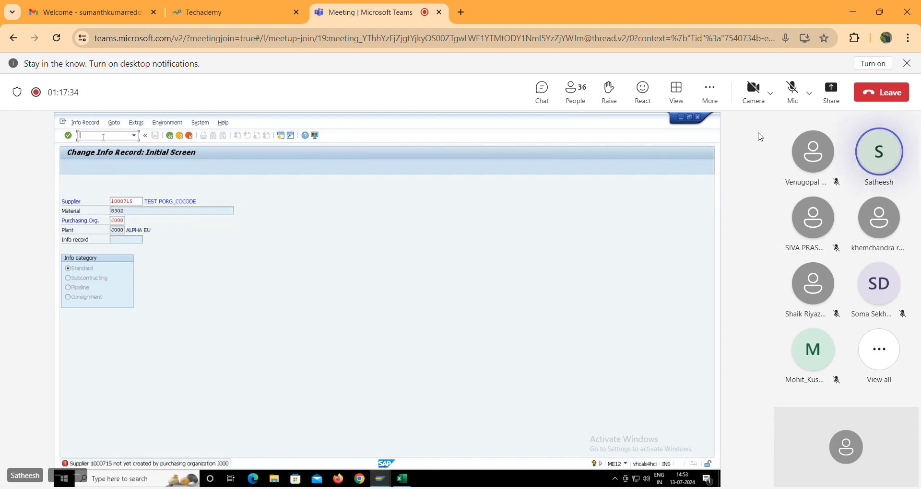
# Step: Open the General Table Display transaction SE16N and call up the table EINA
pyautogui.write('/NSE')
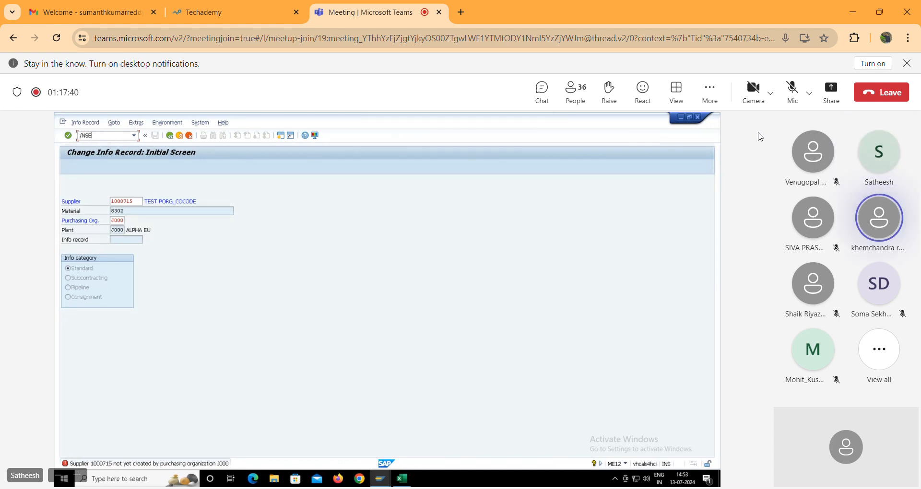
pyautogui.write('16')
pyautogui.press('Return')
pyautogui.write('EINA')
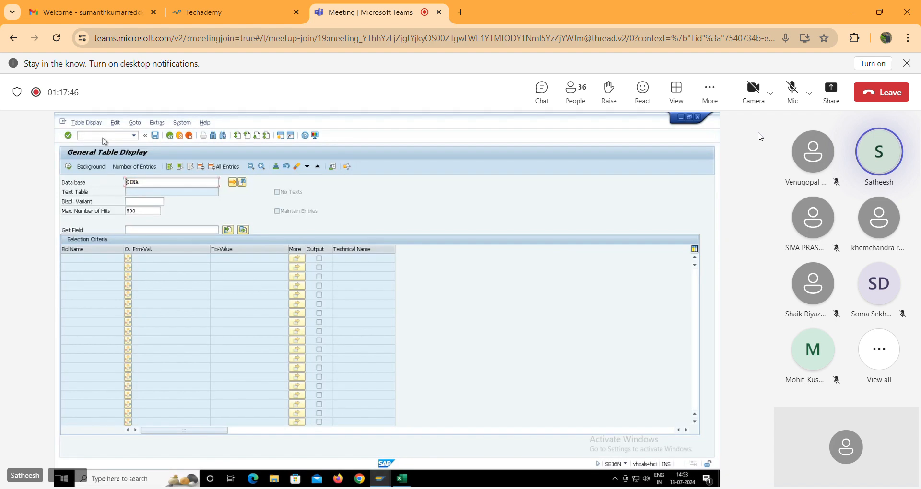
pyautogui.press('Return')
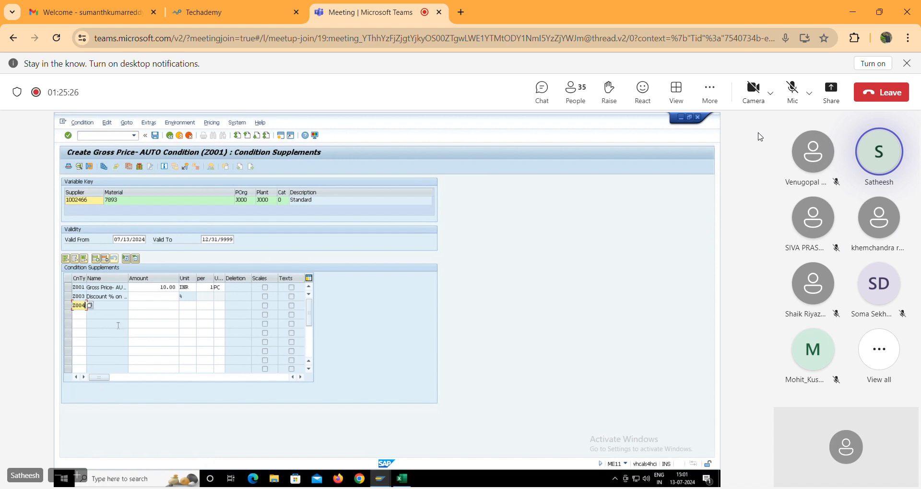
# Step: Add condition type Z005 to the Z001 condition supplements for material 7893 and try to add Z006 as well
pyautogui.write('Z')
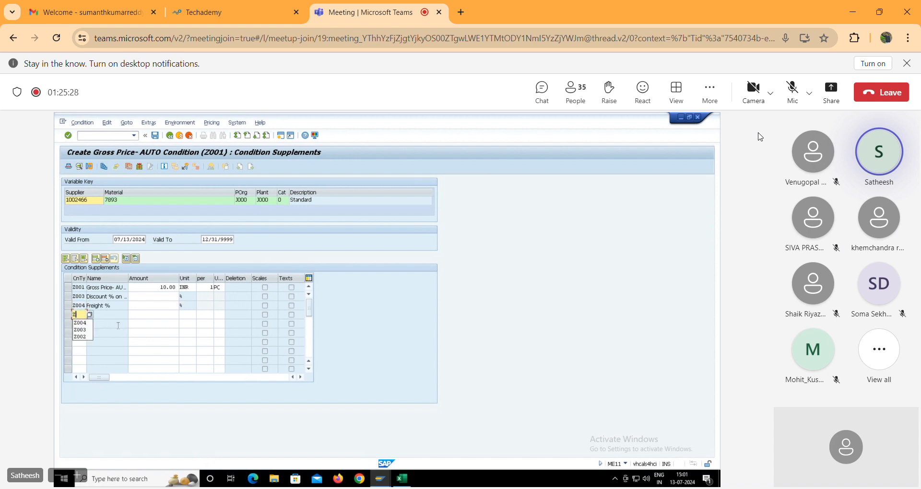
pyautogui.write('005')
pyautogui.press('Return')
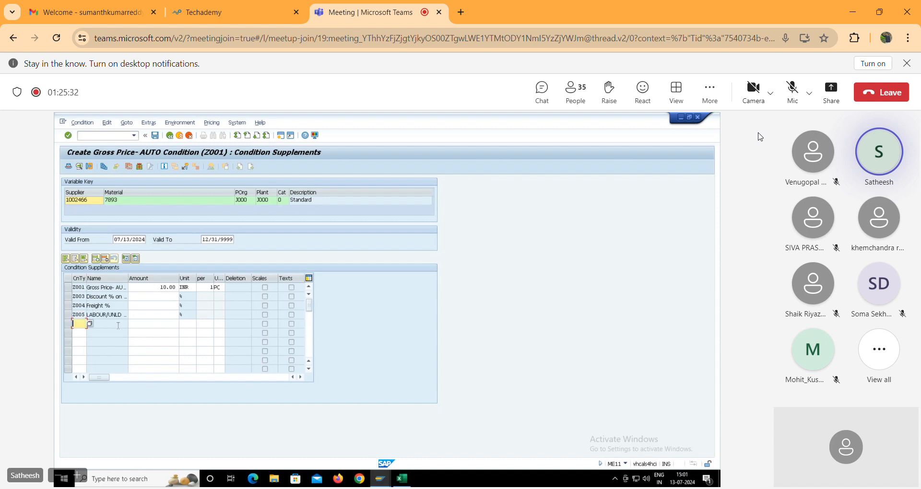
pyautogui.write('Z006')
pyautogui.press('Return')
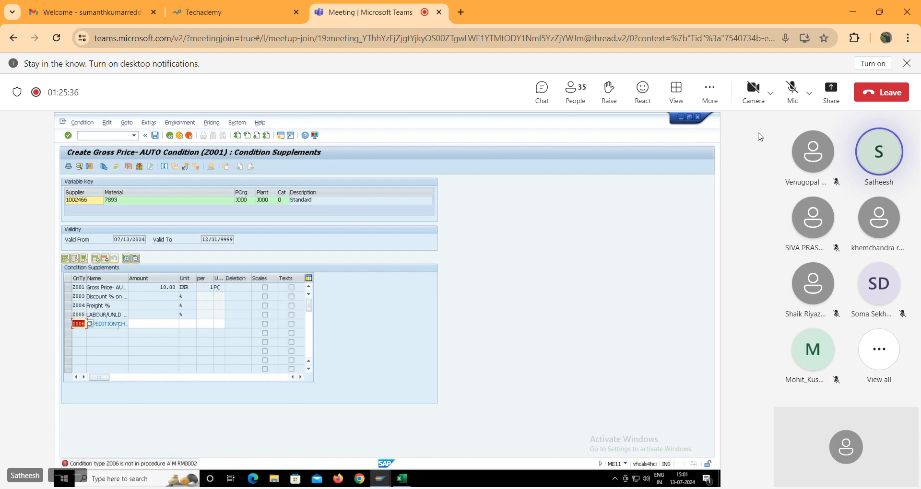
# Step: Switch to the SAP session showing the control data of procedure RM0002 and examine its condition type steps for Z006
pyautogui.click(381, 478)
pyautogui.click(551, 438)
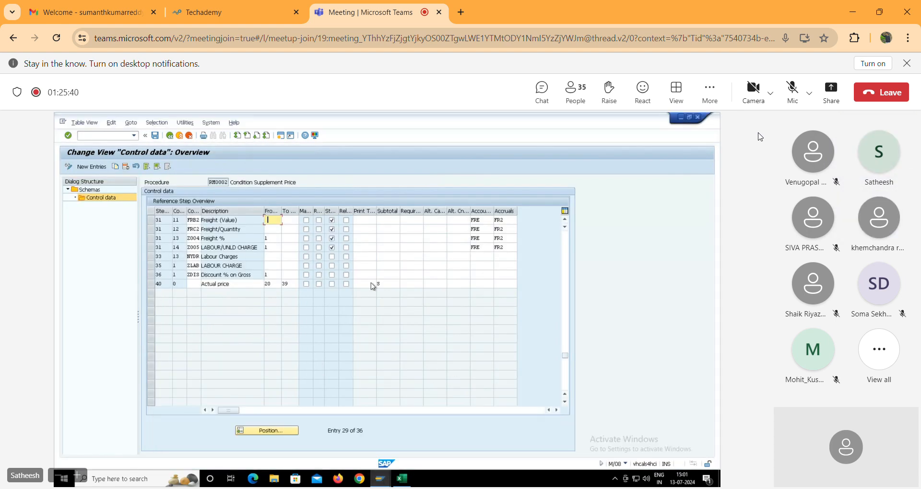
pyautogui.scroll(2, 257, 253)
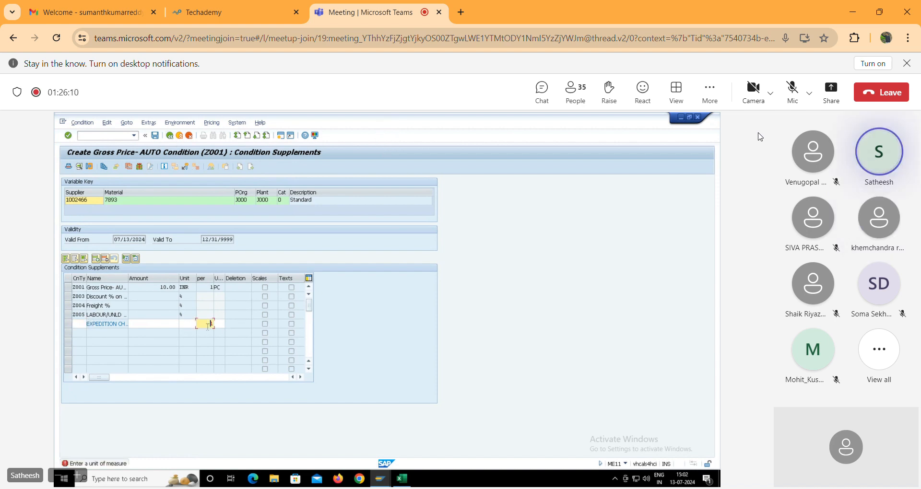
# Step: Unmute the meeting microphone to speak during the info record condition supplements discussion, muting it after each turn
pyautogui.click(793, 94)
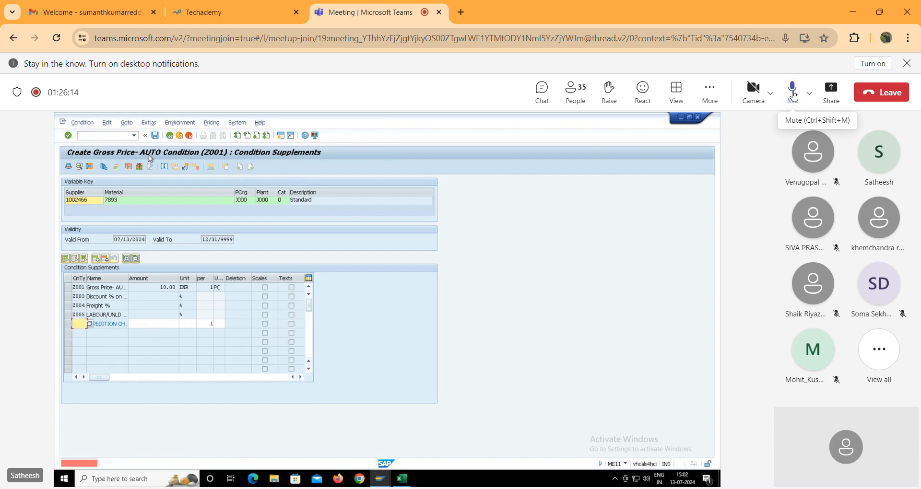
pyautogui.click(794, 95)
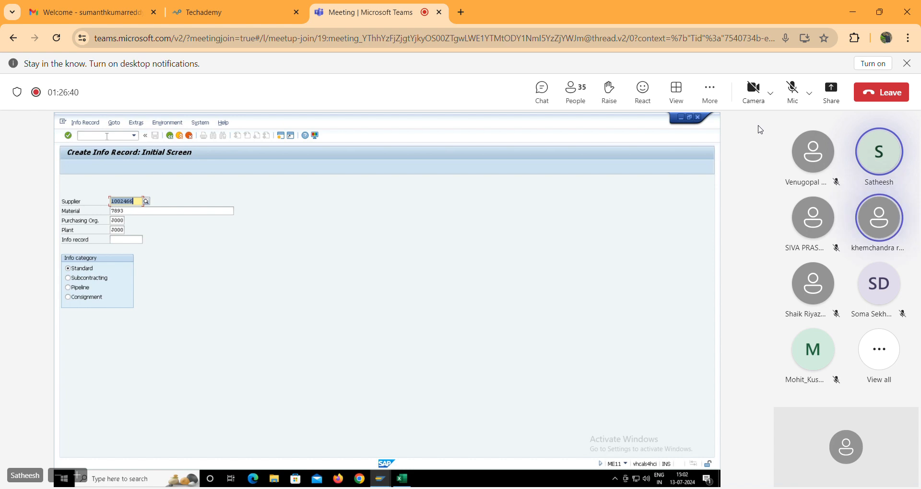
pyautogui.click(789, 100)
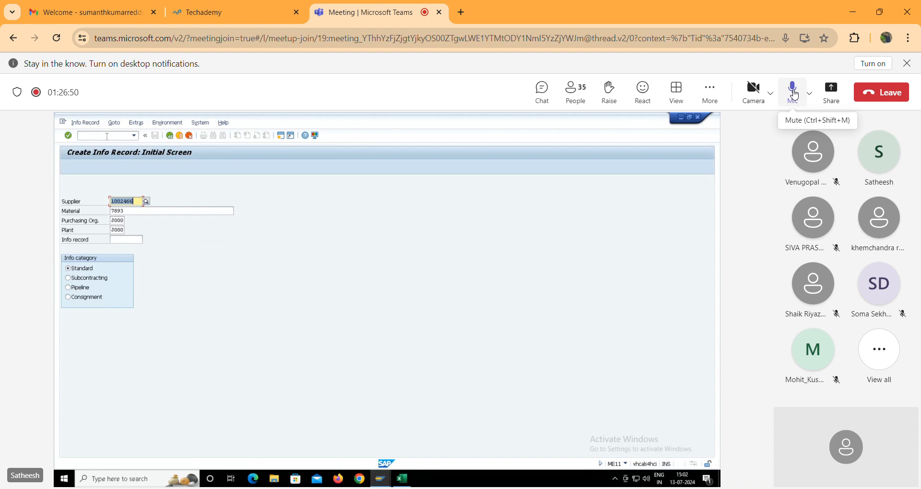
pyautogui.click(794, 94)
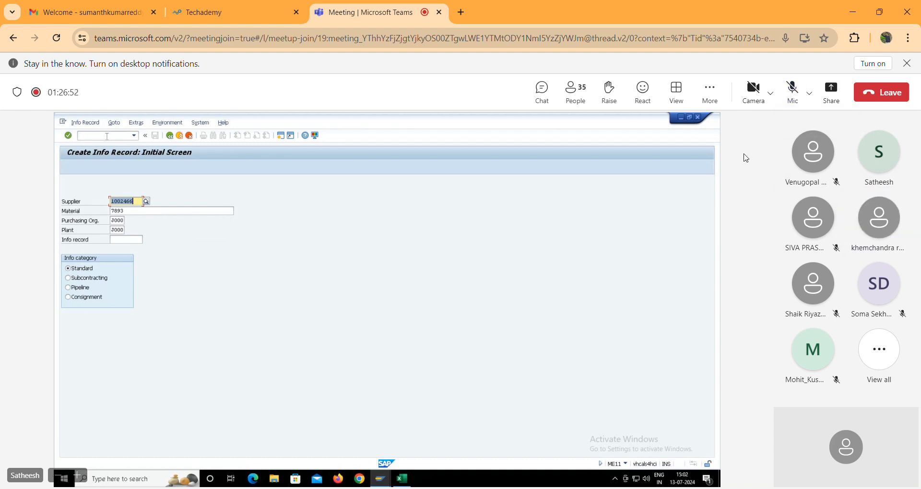